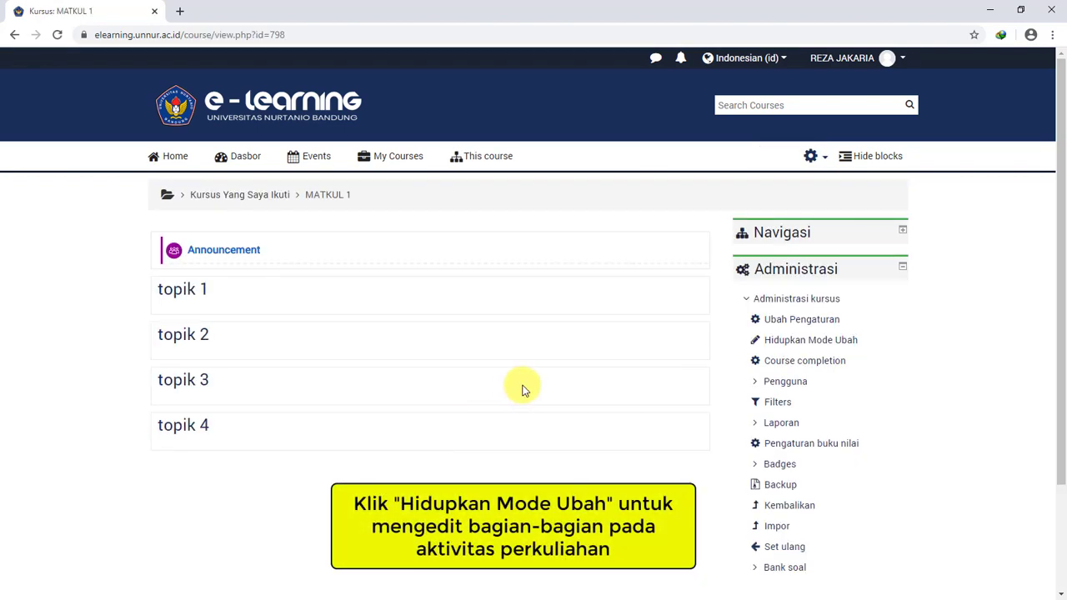
# - Turn on editing mode for the course and open the settings of the Announcement forum
pyautogui.click(812, 341)
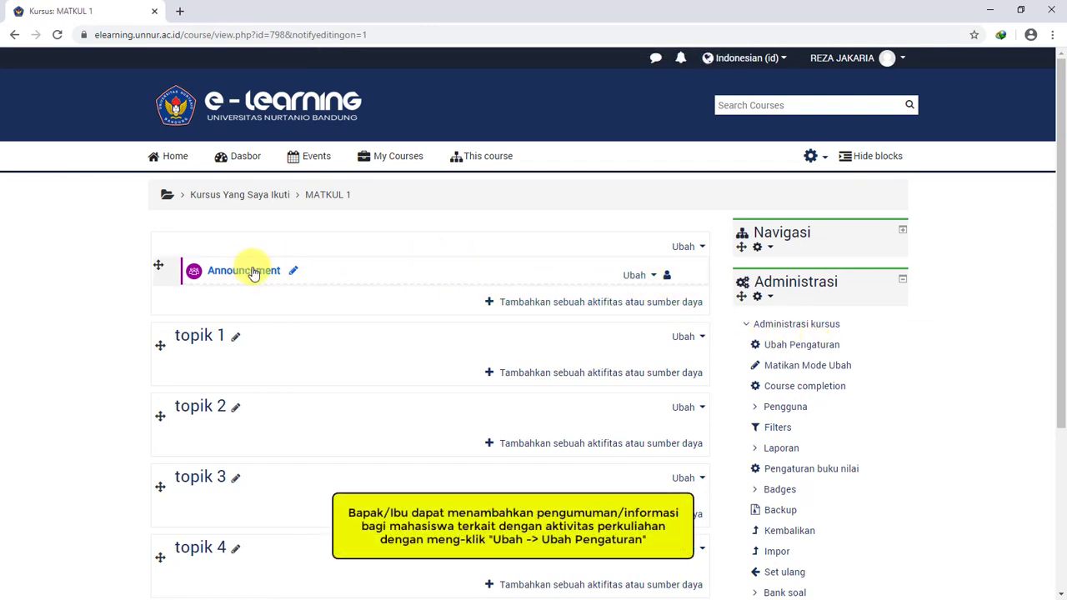
pyautogui.click(649, 281)
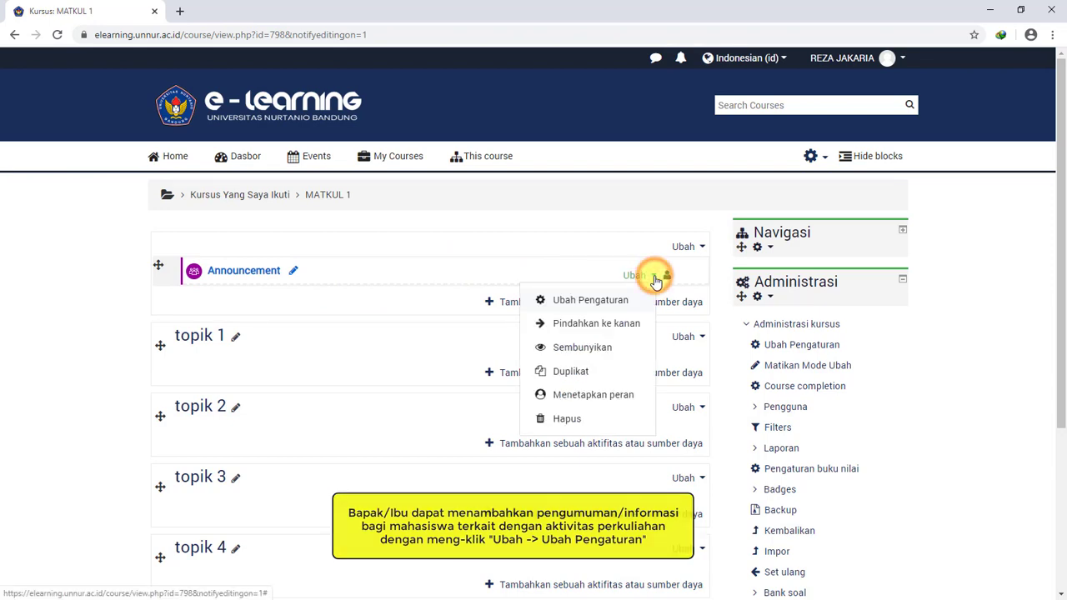
pyautogui.click(602, 301)
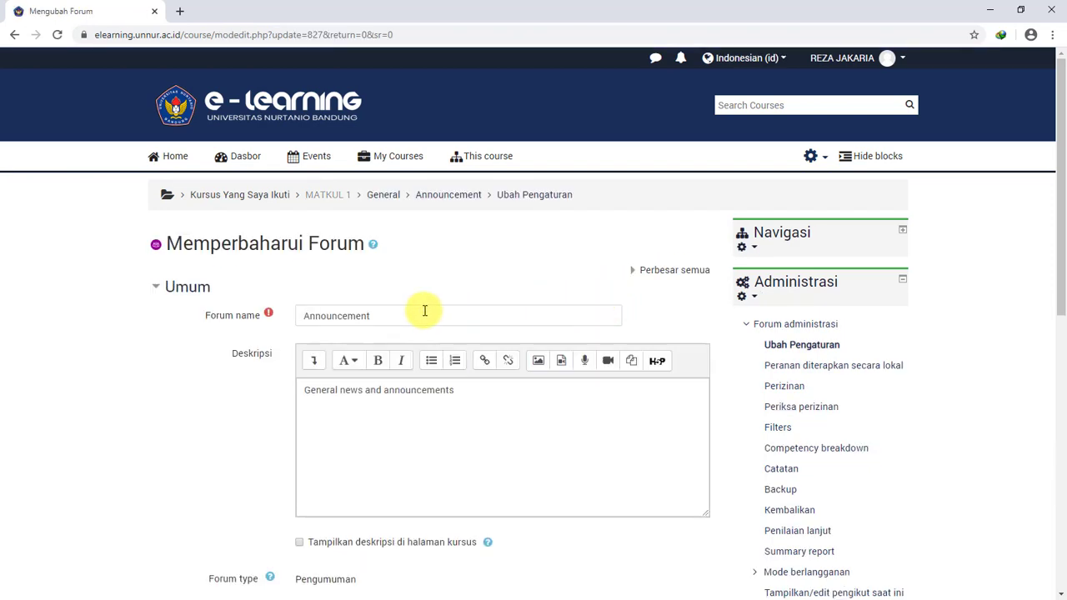
# - Rename the forum to "Pengumuman/Informasi"
pyautogui.moveTo(424, 311); pyautogui.dragTo(276, 312)
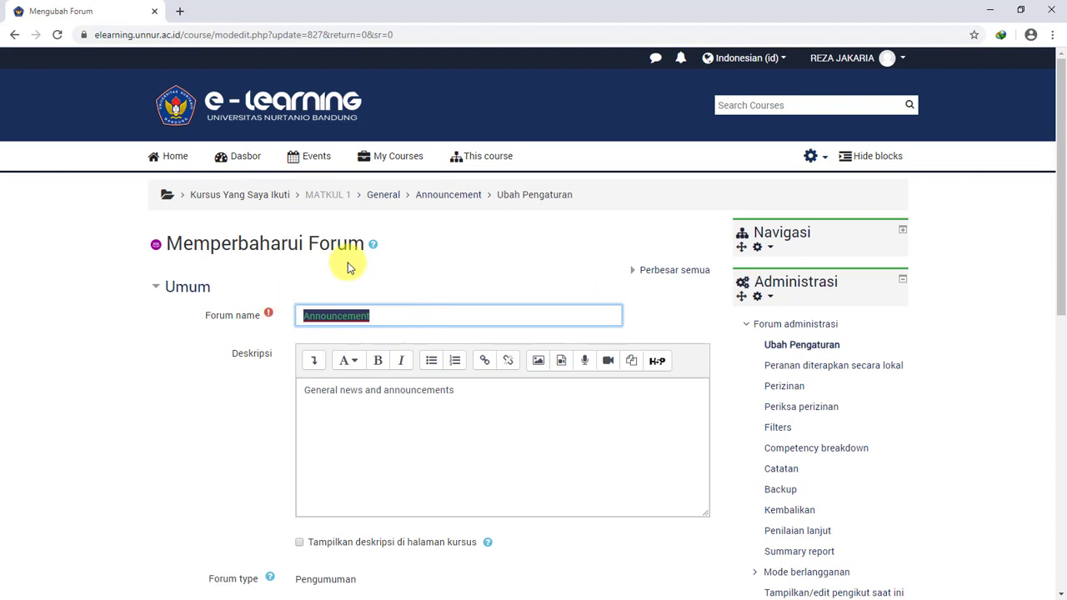
pyautogui.write('Pengu')
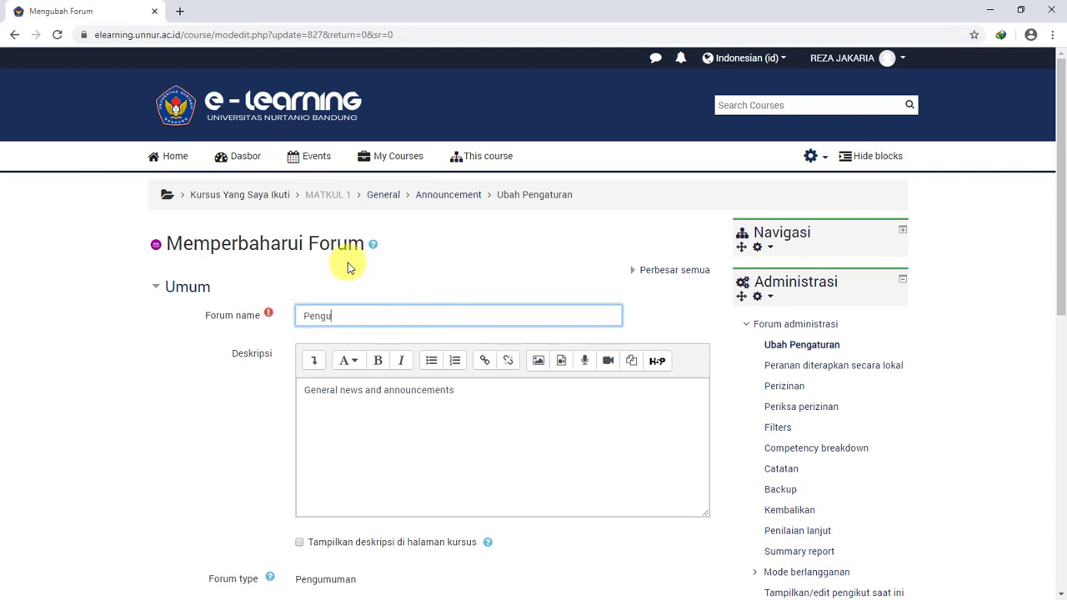
pyautogui.write('muman')
pyautogui.write('Informasi')
# - Replace the forum description with "Disini dapat diisi dengan pengumuman ataupun informasi mengenai aktivitas perkuliahan"
pyautogui.moveTo(470, 389); pyautogui.dragTo(276, 405)
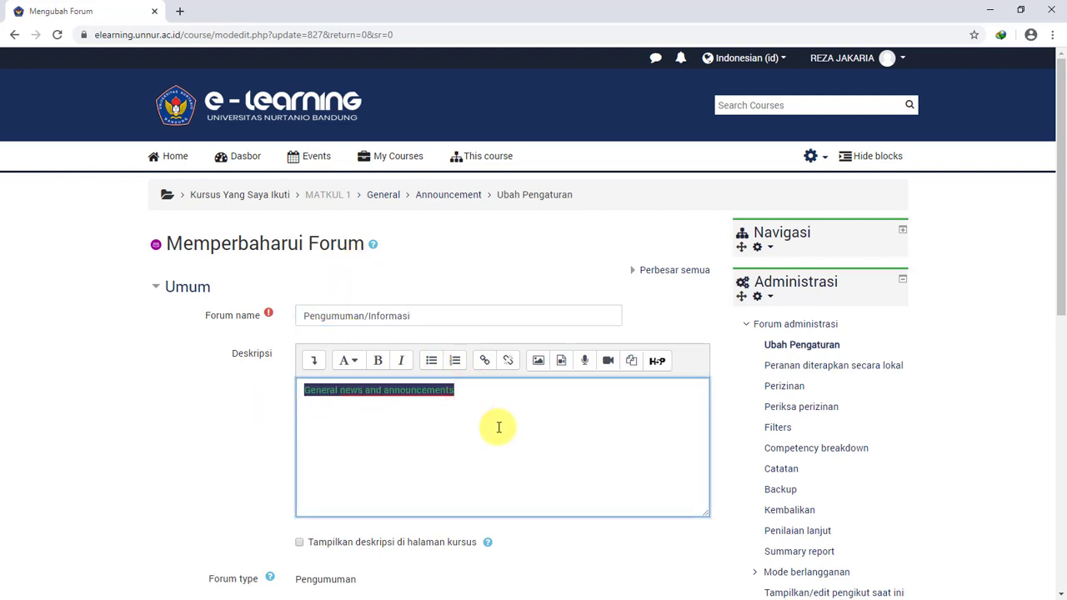
pyautogui.write('Disini')
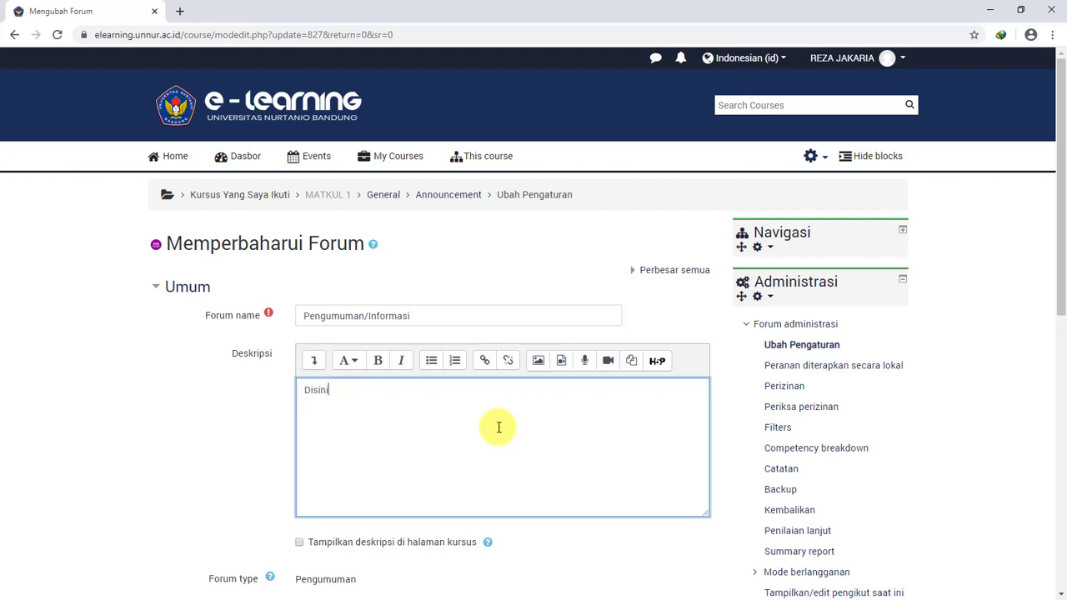
pyautogui.write(' dapat diis')
pyautogui.press('BackSpace')
pyautogui.write('isi dengan pe')
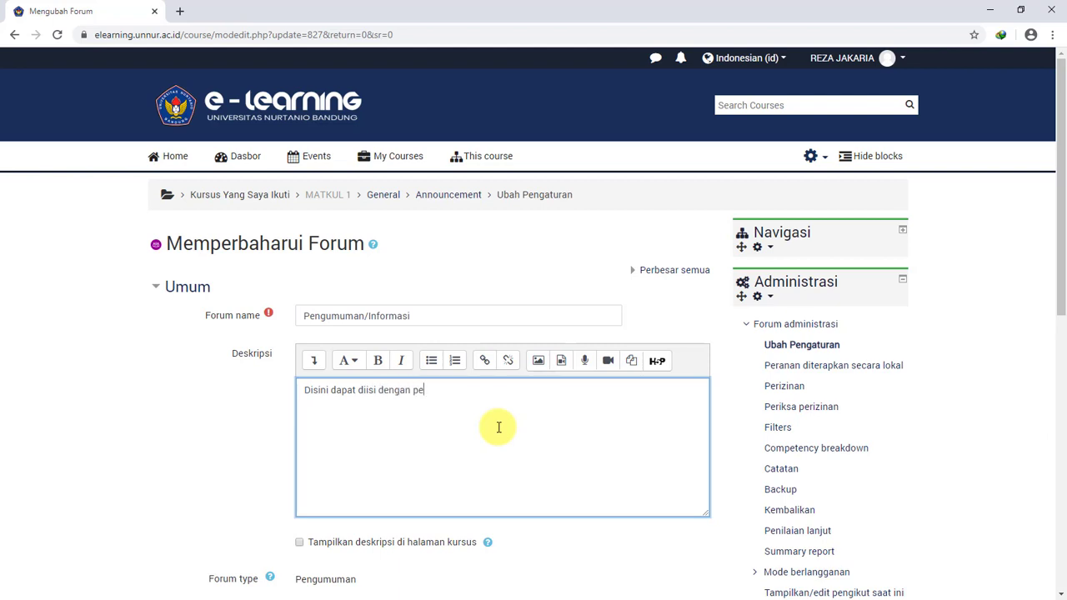
pyautogui.write('ngumuman ataupun in')
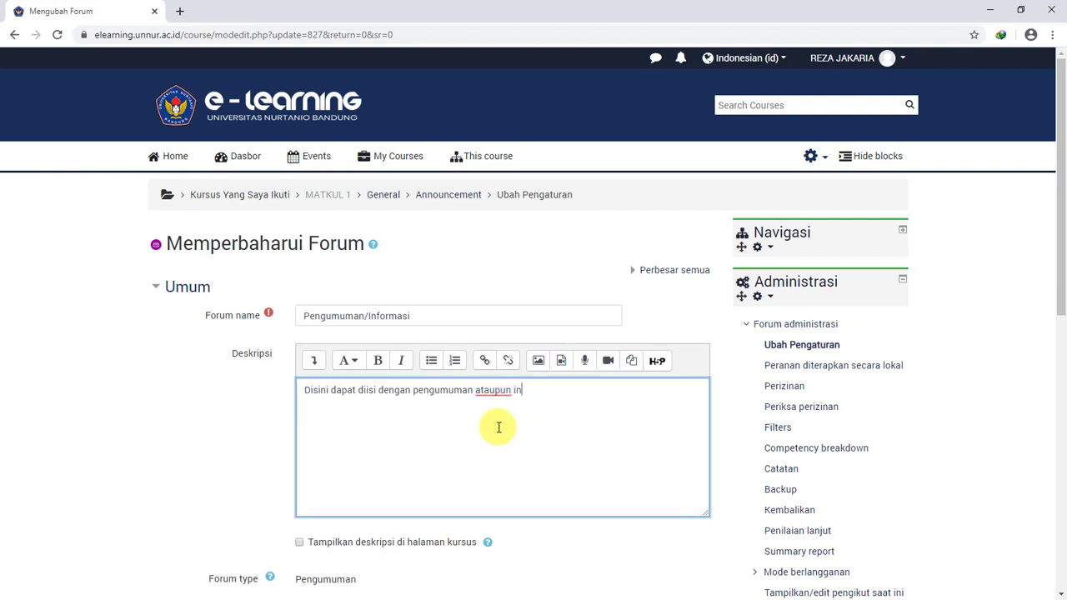
pyautogui.write('formasi menge')
pyautogui.write('nai aktivita')
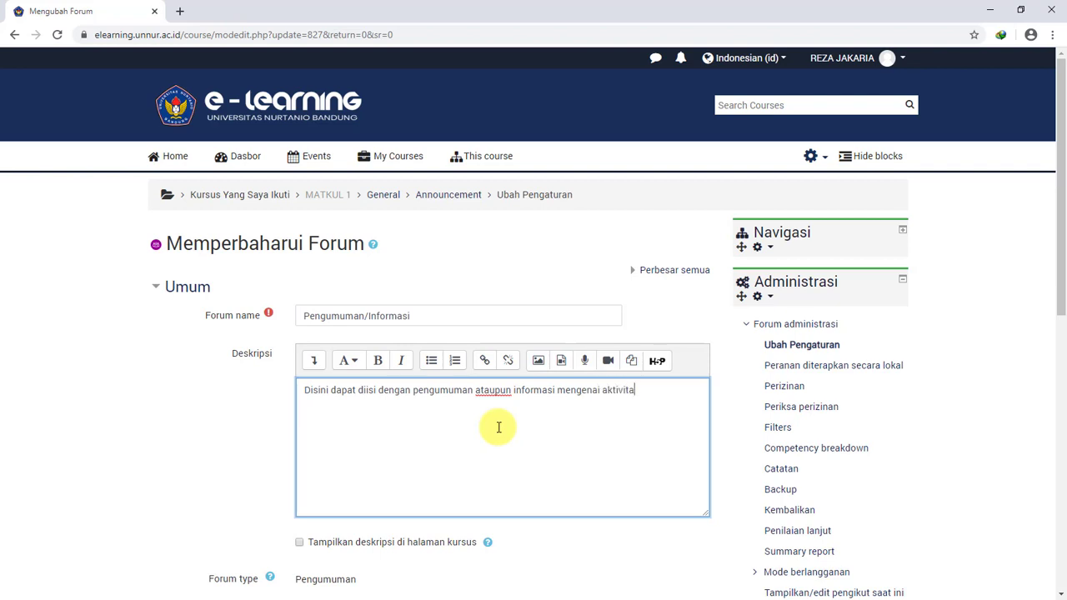
pyautogui.write('s perkuliahan')
# - Enable showing the forum description on the course page, then save and return to the course
pyautogui.scroll(-2, 499, 427)
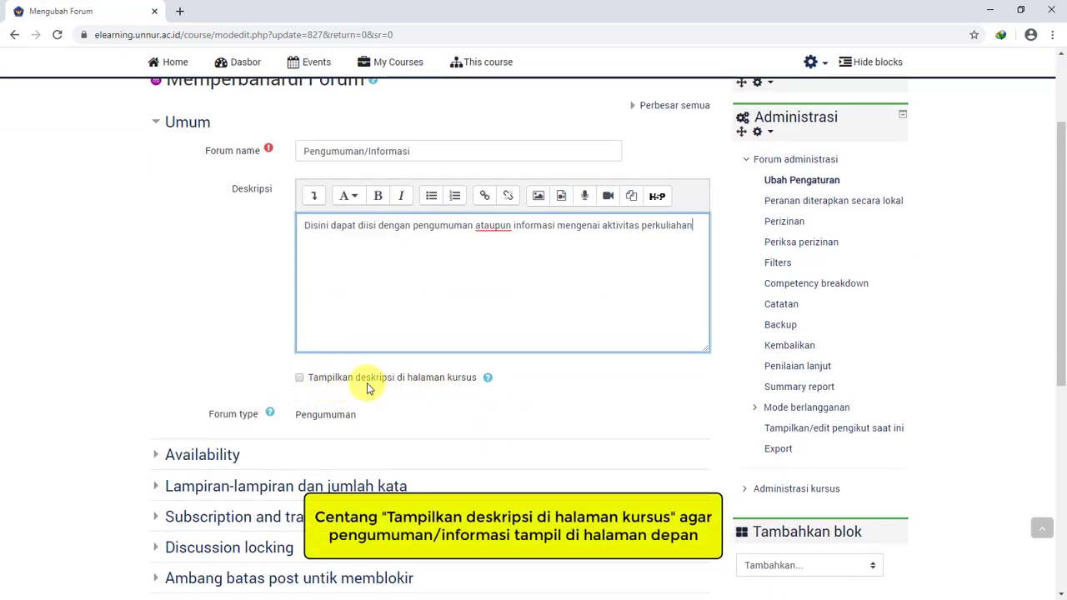
pyautogui.click(299, 379)
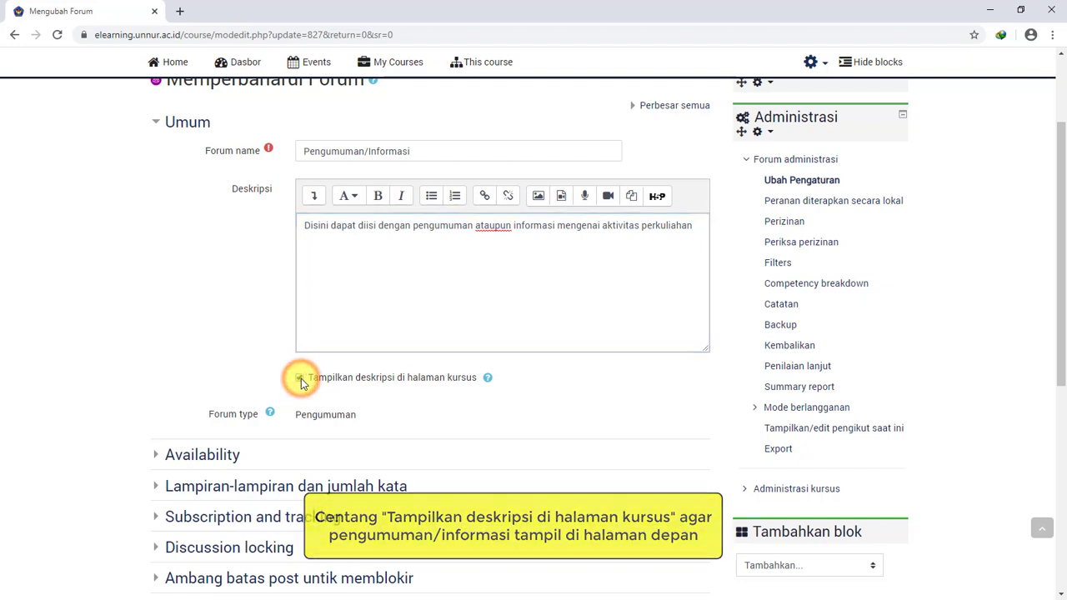
pyautogui.scroll(-1, 396, 403)
pyautogui.scroll(-3, 396, 403)
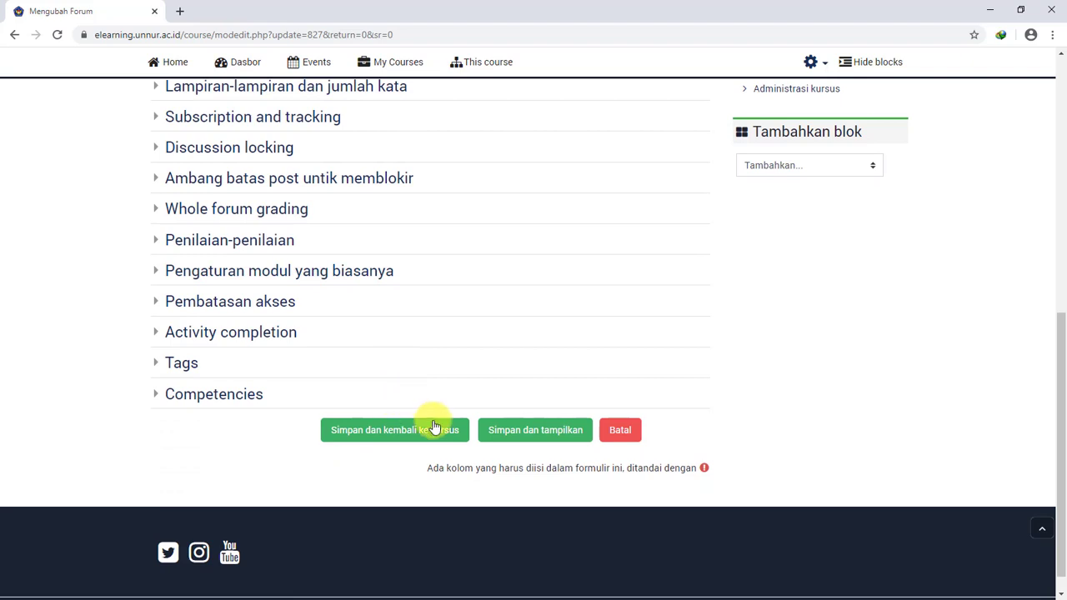
pyautogui.click(430, 435)
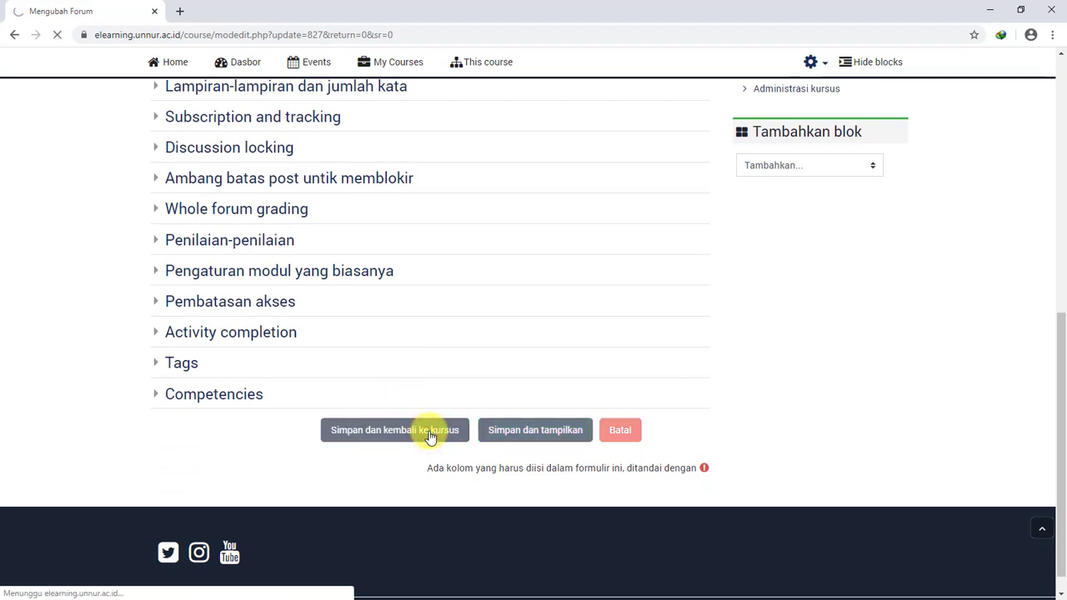
# - Rename the section "topik 1" to "Pertemuan/Minggu ke 1"
pyautogui.scroll(2, 419, 431)
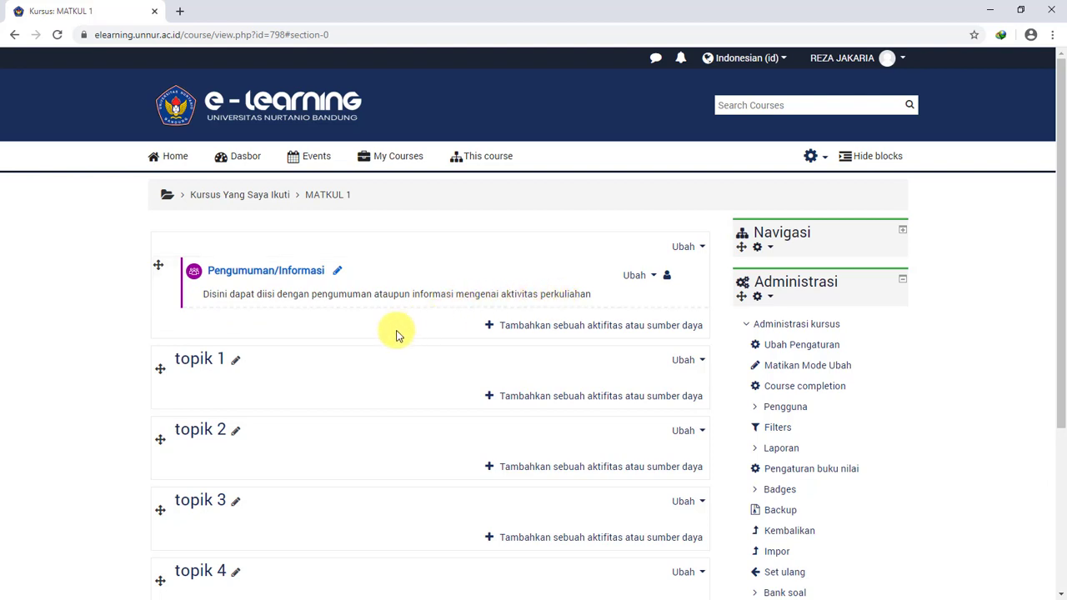
pyautogui.scroll(-1, 376, 348)
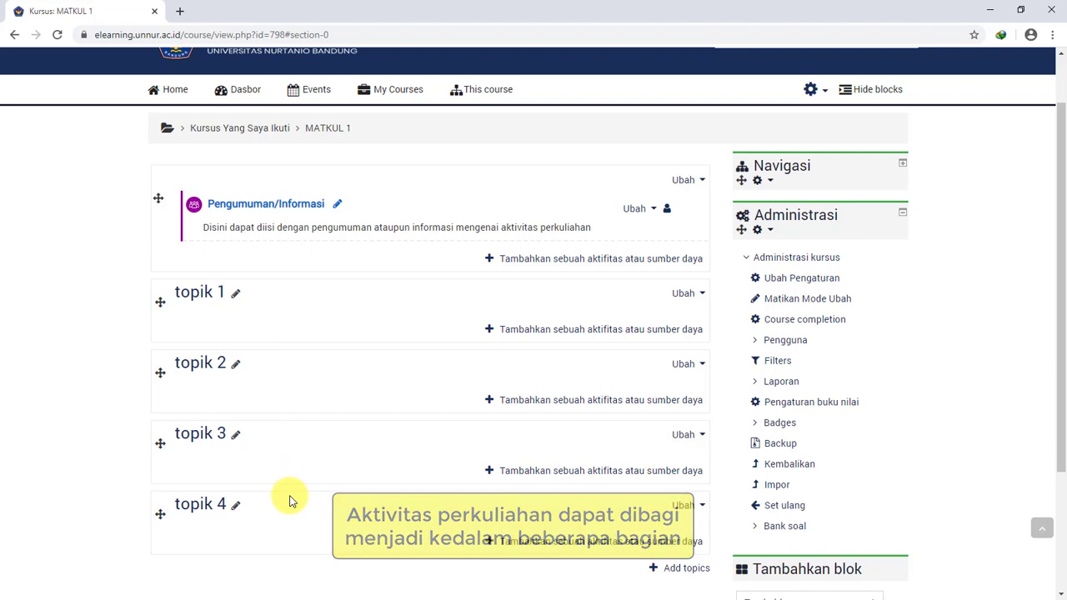
pyautogui.click(235, 296)
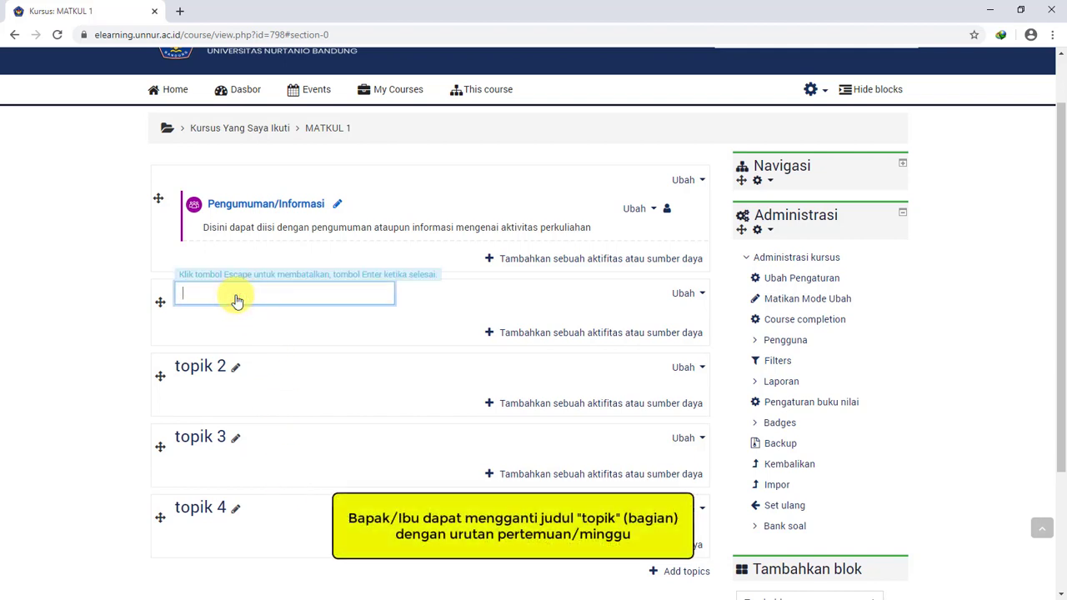
pyautogui.write('Pertemuan/Minggu ke 1')
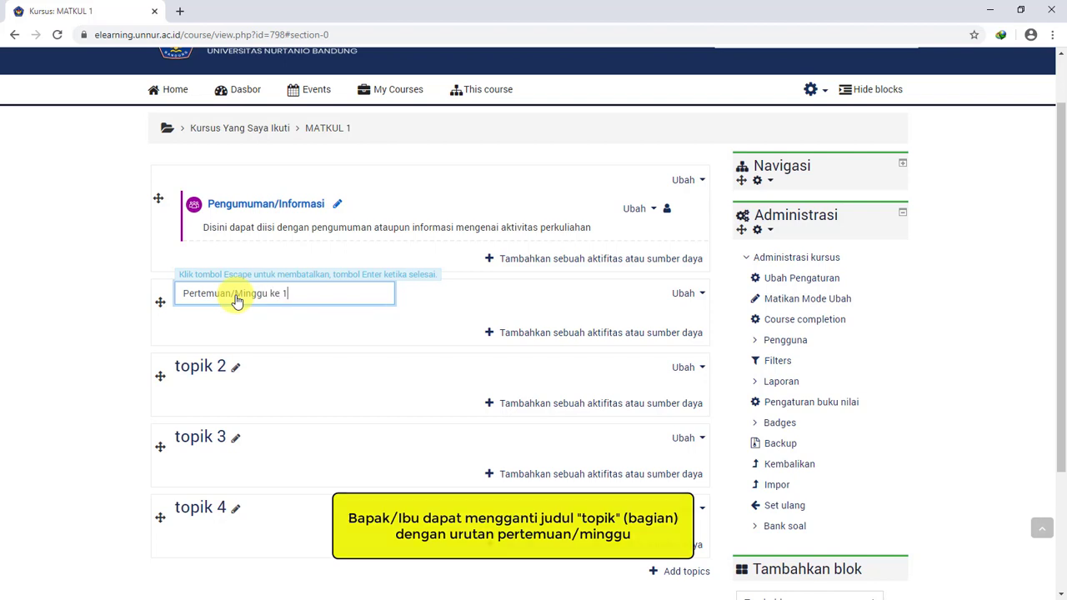
pyautogui.click(424, 312)
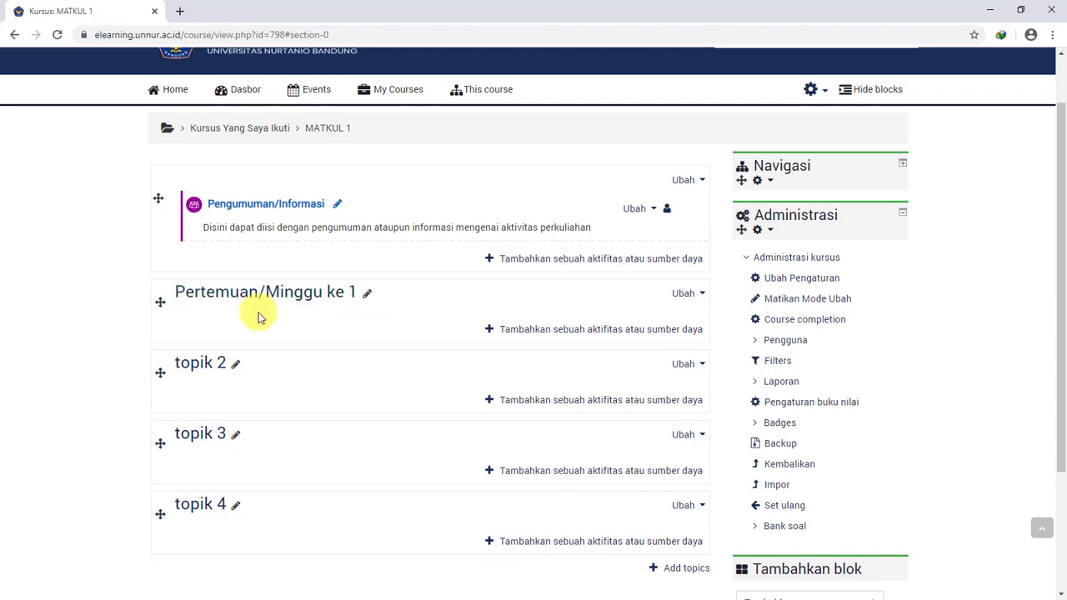
# - Add 12 more topic sections to the end of the course
pyautogui.scroll(-1, 258, 317)
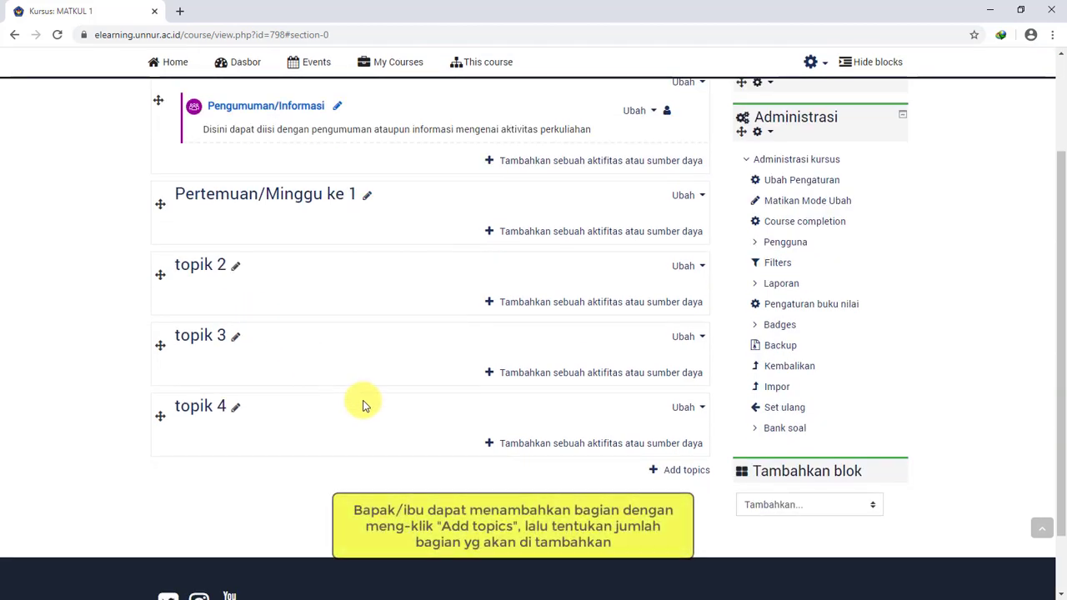
pyautogui.click(686, 473)
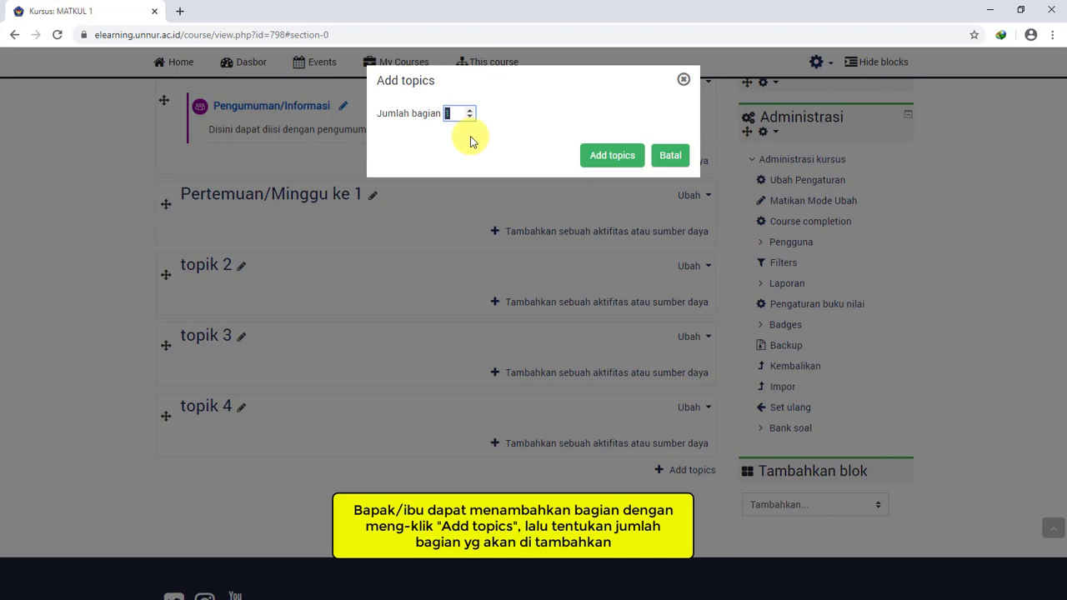
pyautogui.write('12')
pyautogui.click(609, 158)
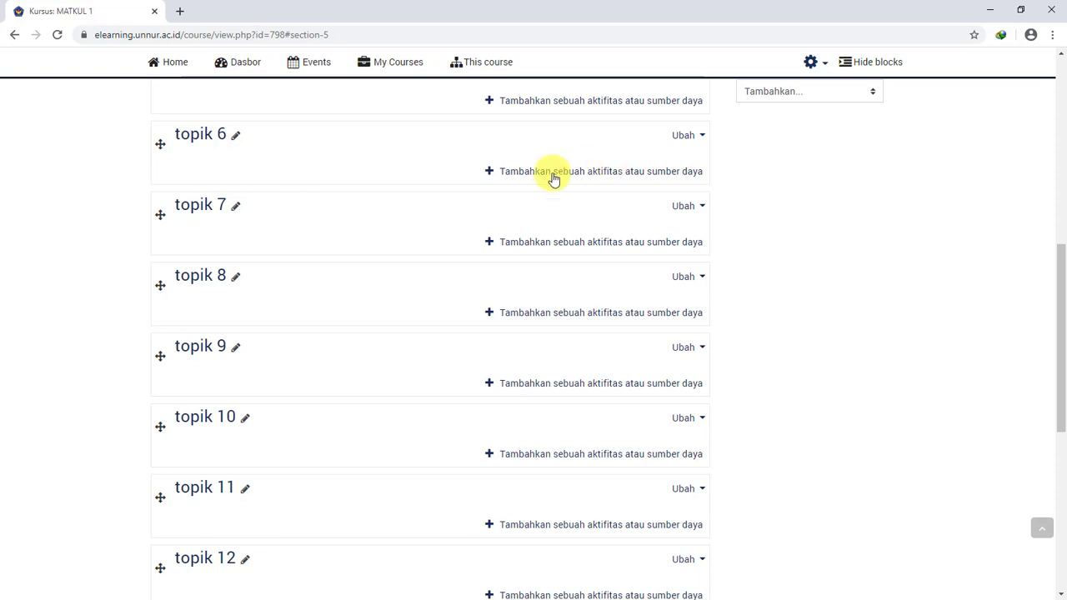
# - Rename the section "topik 8" to "Ujian Tengah Semester (UTS)"
pyautogui.click(235, 276)
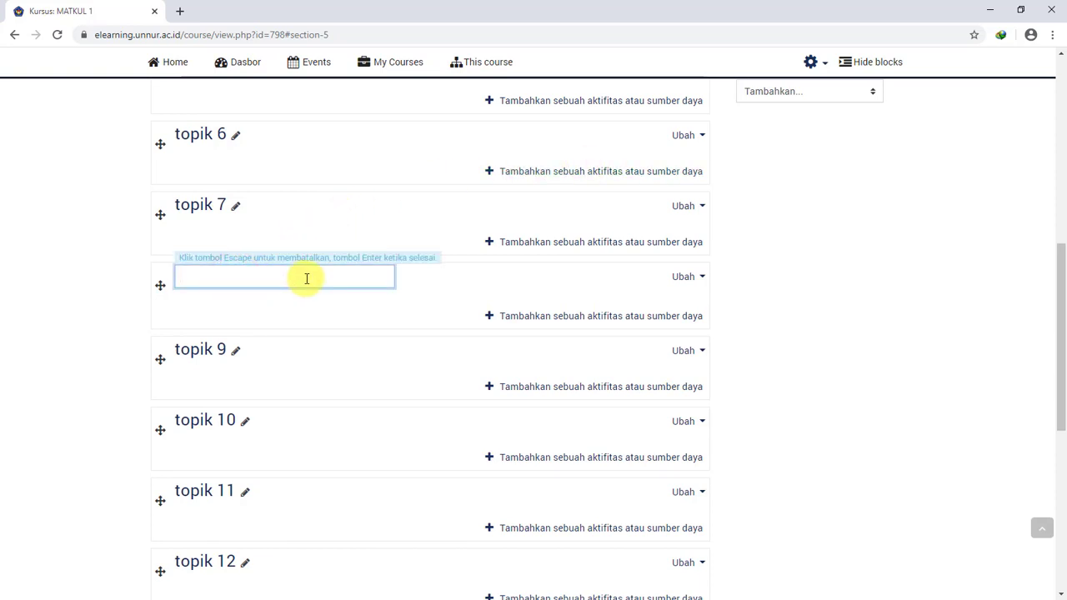
pyautogui.write('Ujian Tengah Semester')
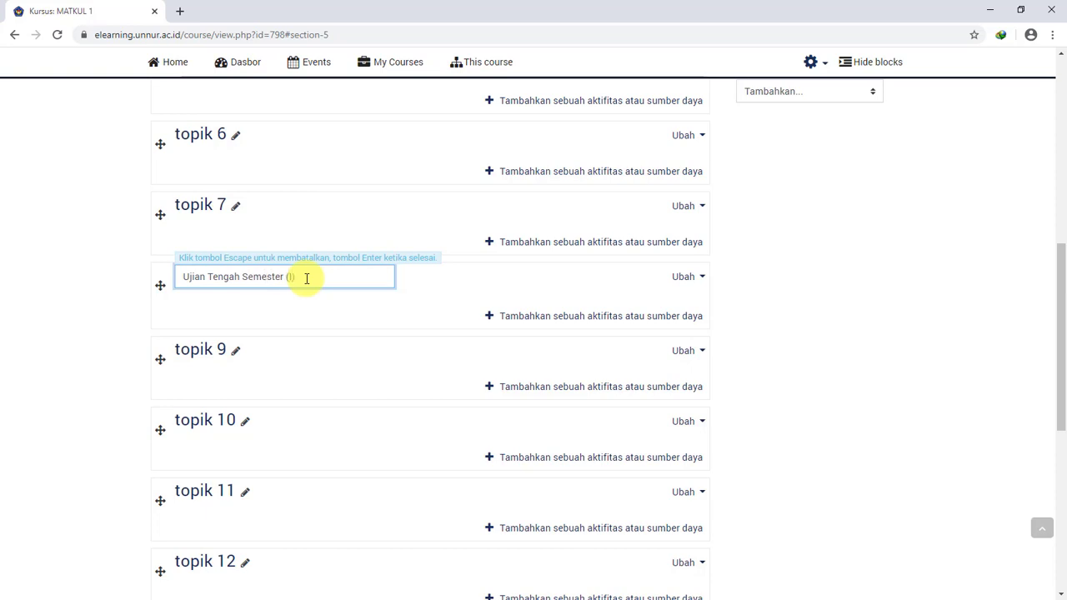
pyautogui.write(' ()UT')
pyautogui.press('Return')
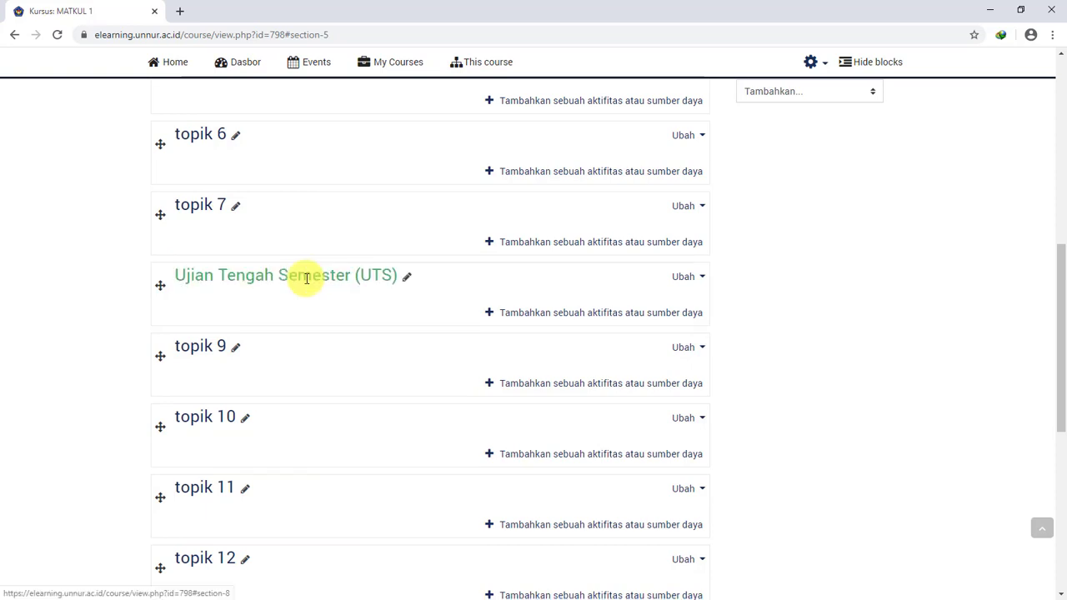
# - Rename the section "topik 16" to "Ujian Akhir Semester (UAS)"
pyautogui.scroll(-5, 292, 243)
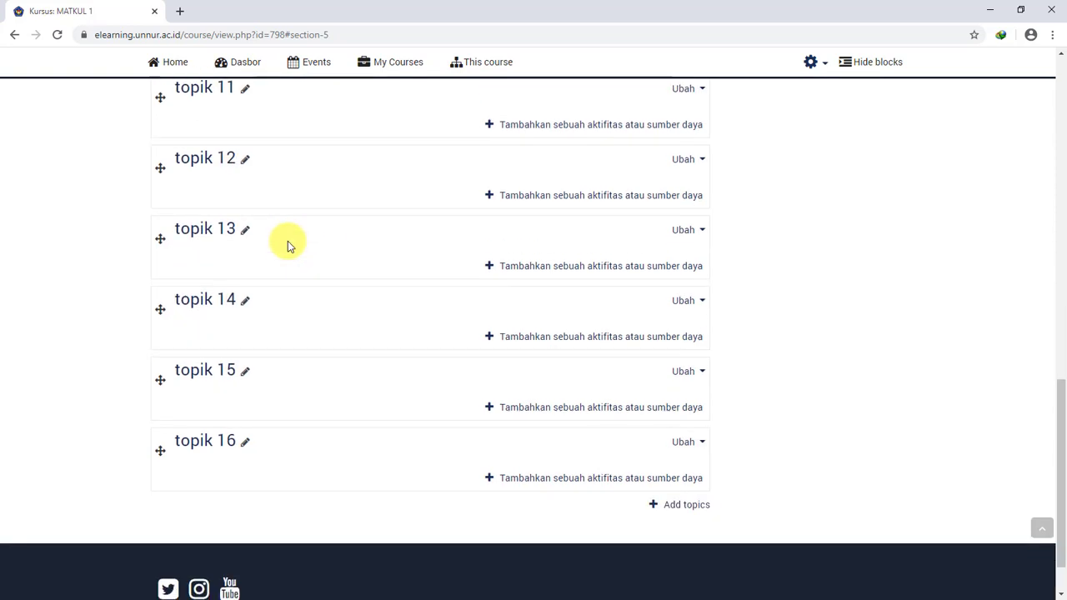
pyautogui.click(245, 441)
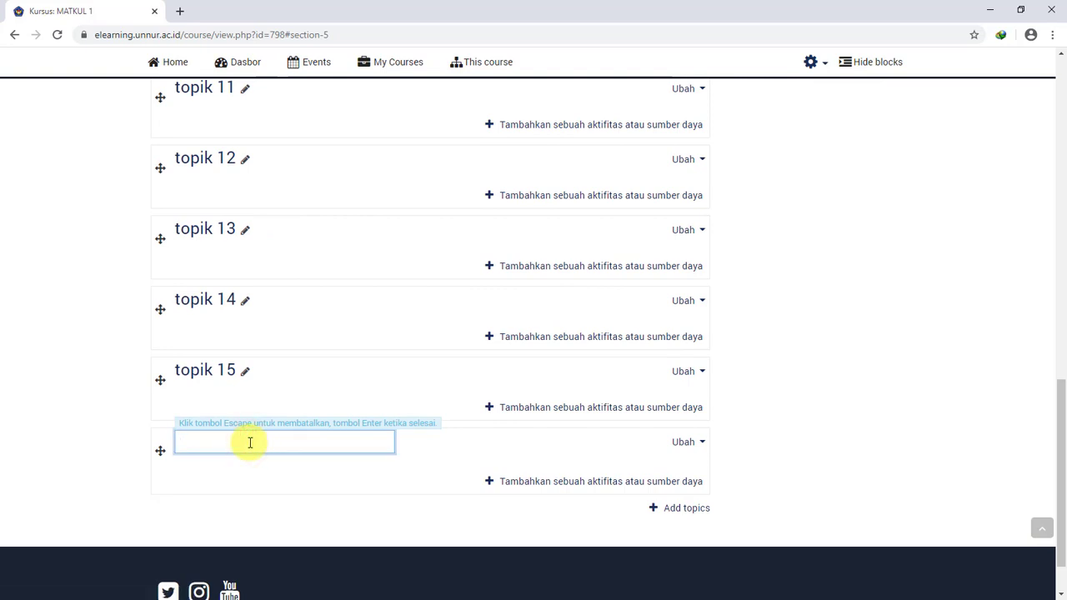
pyautogui.write('Ujian Akhir')
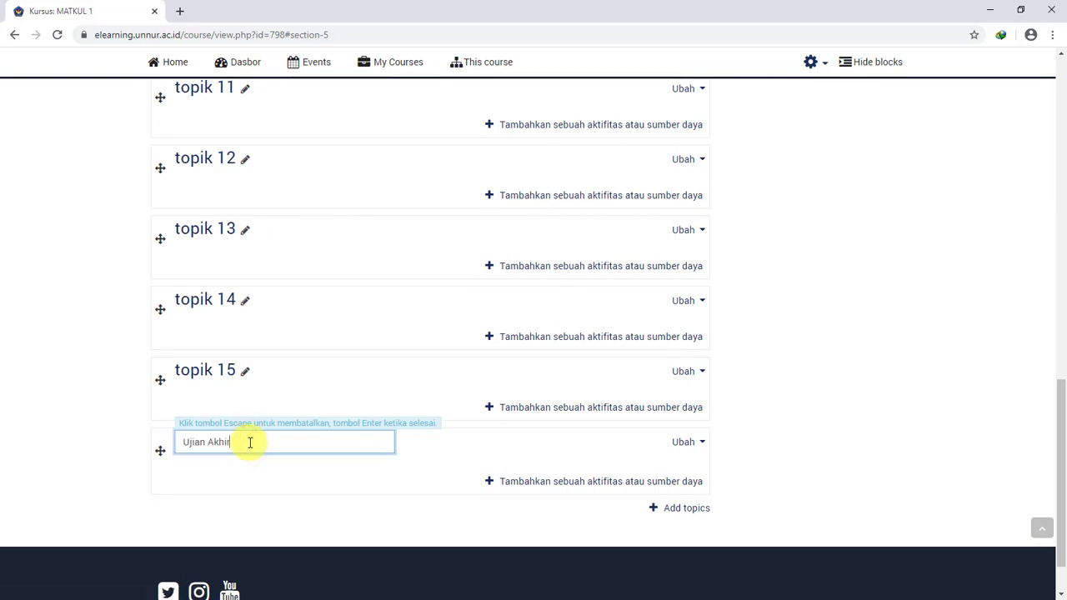
pyautogui.write(' Semester')
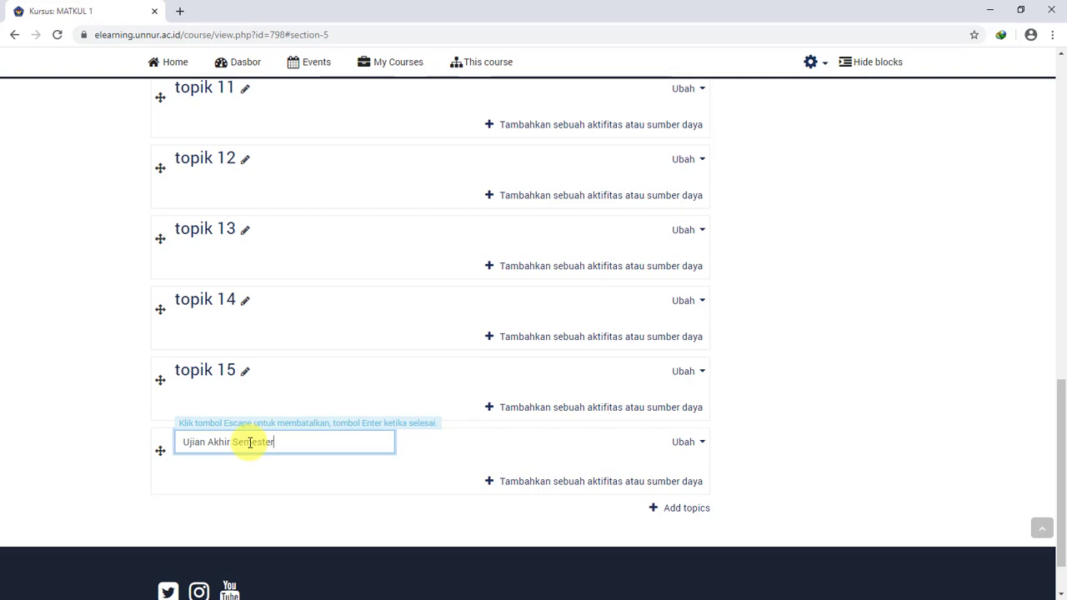
pyautogui.write(' (UAS)')
pyautogui.press('Return')
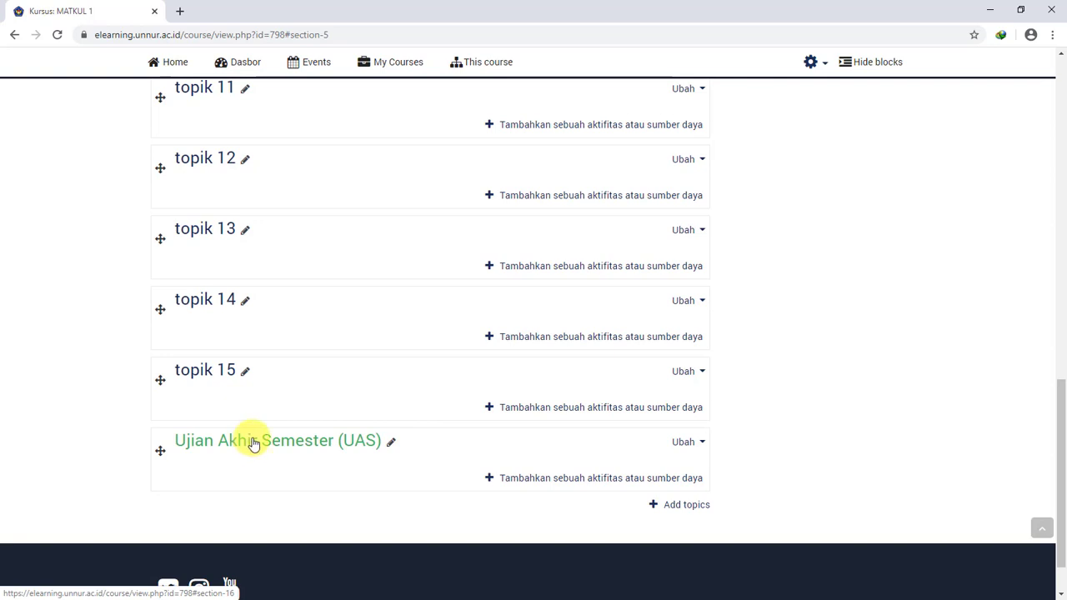
# - Start adding a File resource to the section "Pertemuan/Minggu ke 1"
pyautogui.scroll(3, 256, 444)
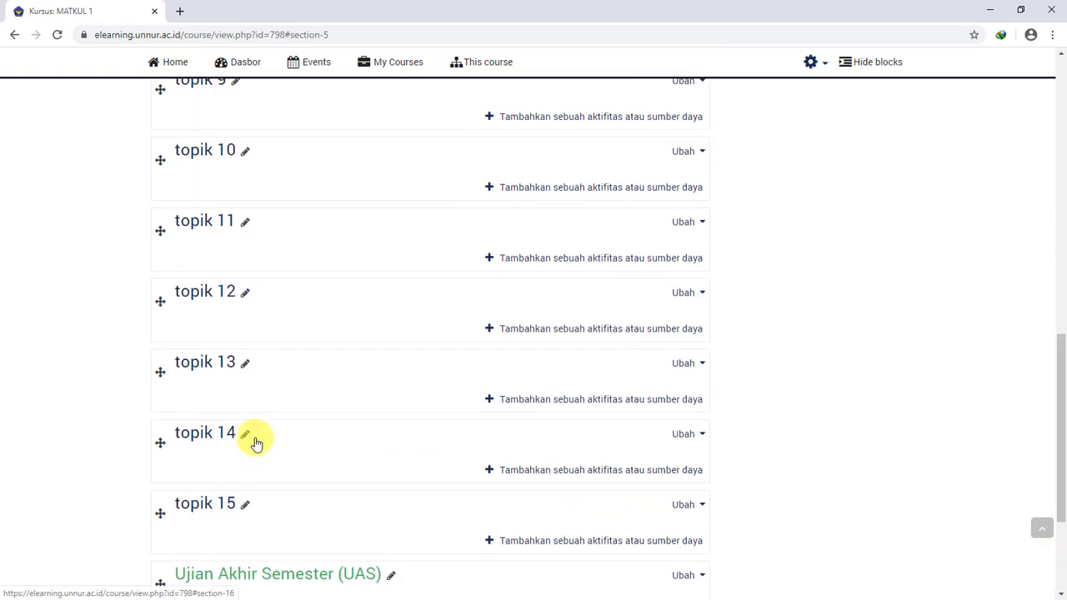
pyautogui.scroll(7, 256, 444)
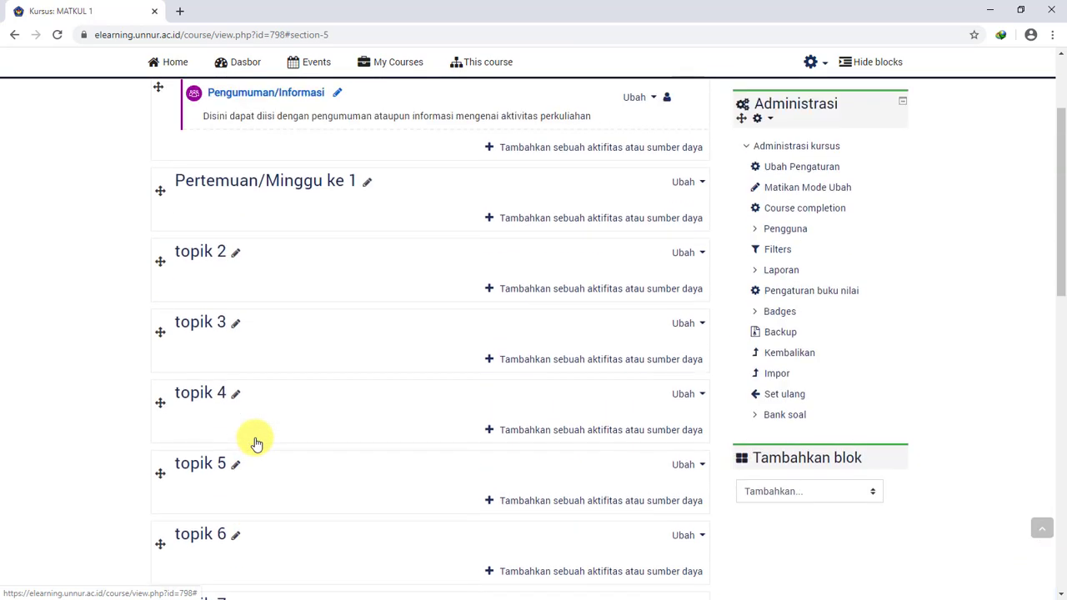
pyautogui.scroll(1, 255, 444)
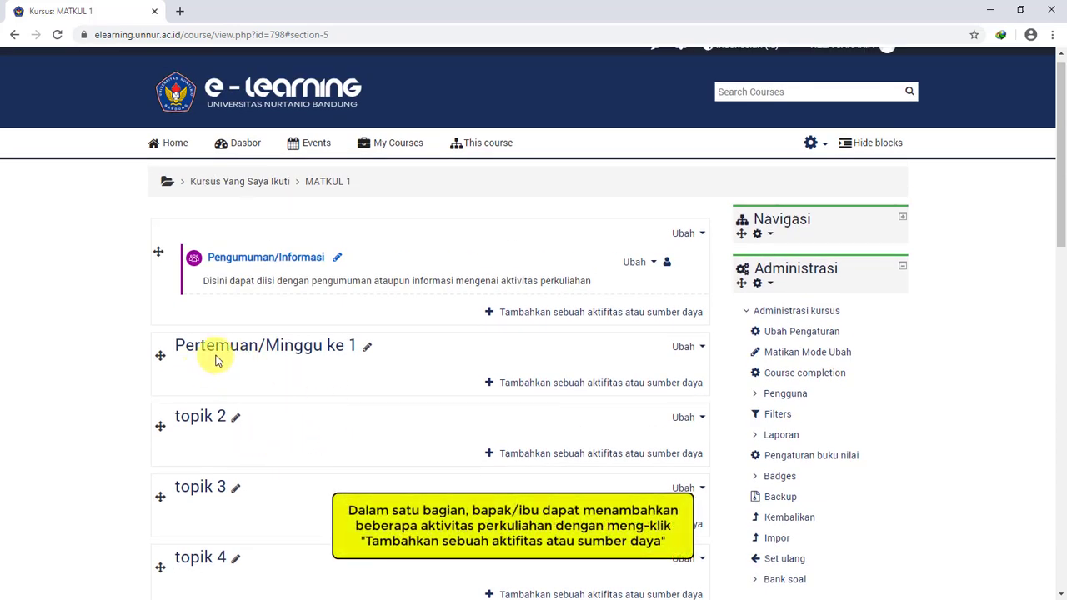
pyautogui.click(611, 384)
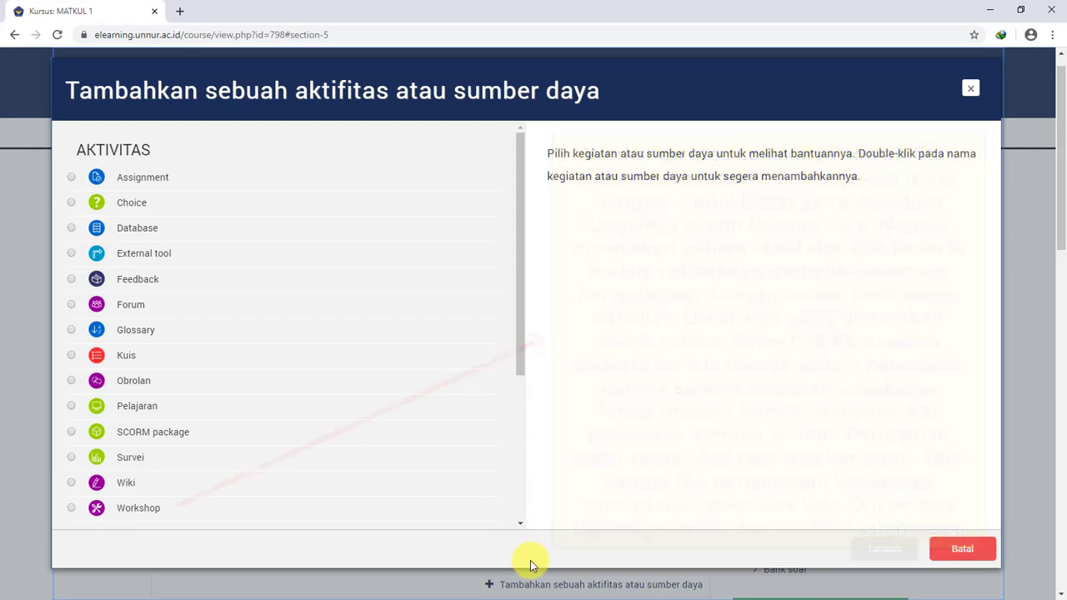
pyautogui.click(520, 360)
pyautogui.moveTo(520, 360); pyautogui.dragTo(507, 525)
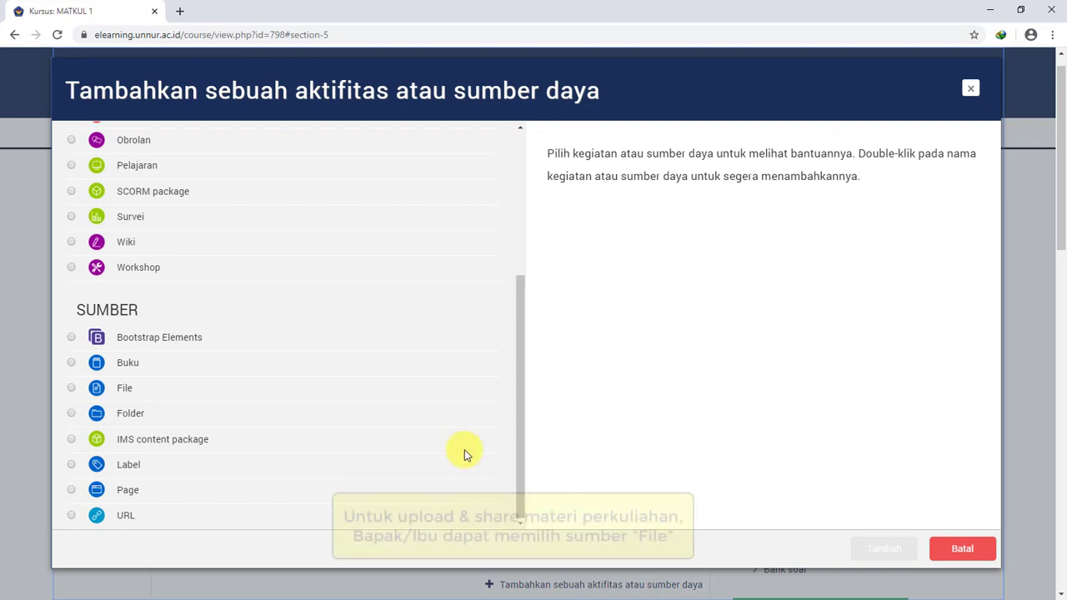
pyautogui.click(72, 389)
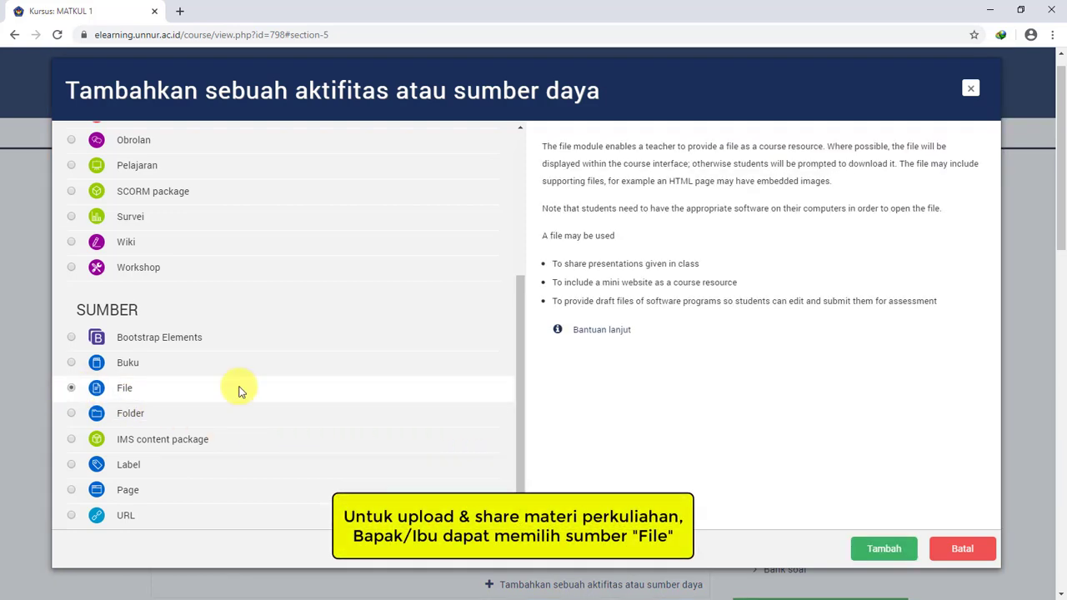
pyautogui.click(888, 550)
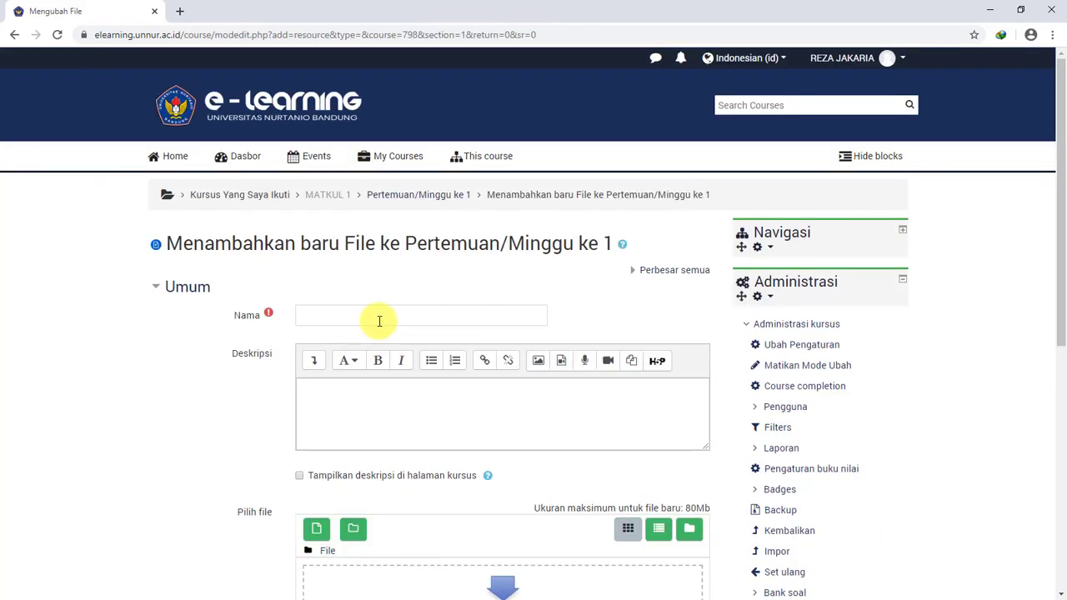
# - Name the file resource "Materi 1", describe it as "Disini dapat diisi dengan deskripsi dari file materi yg akan di upload", and show the description on the course page
pyautogui.click(379, 316)
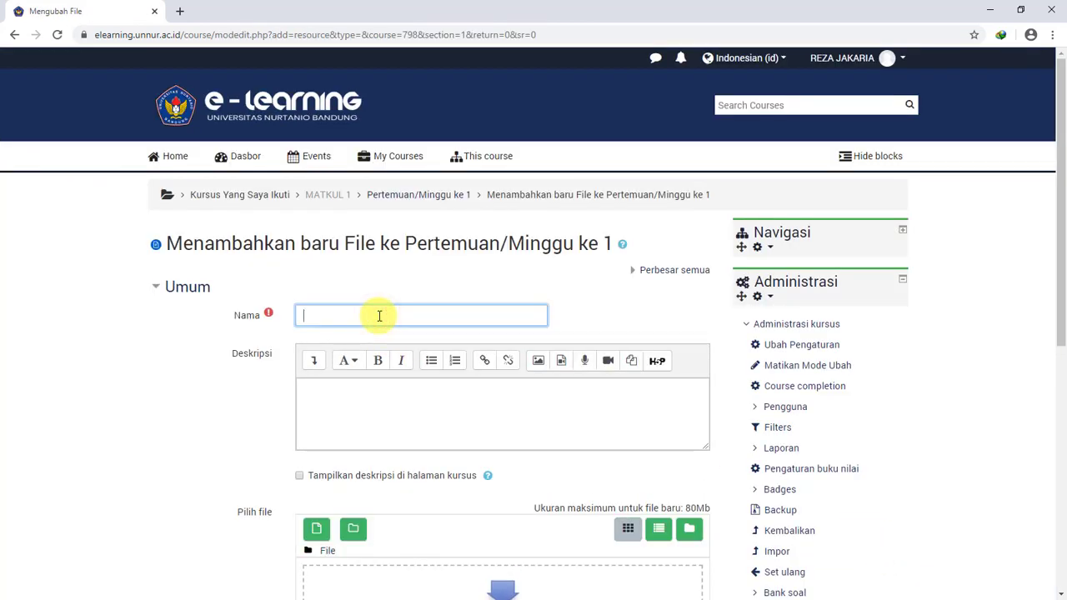
pyautogui.write('Materi 1')
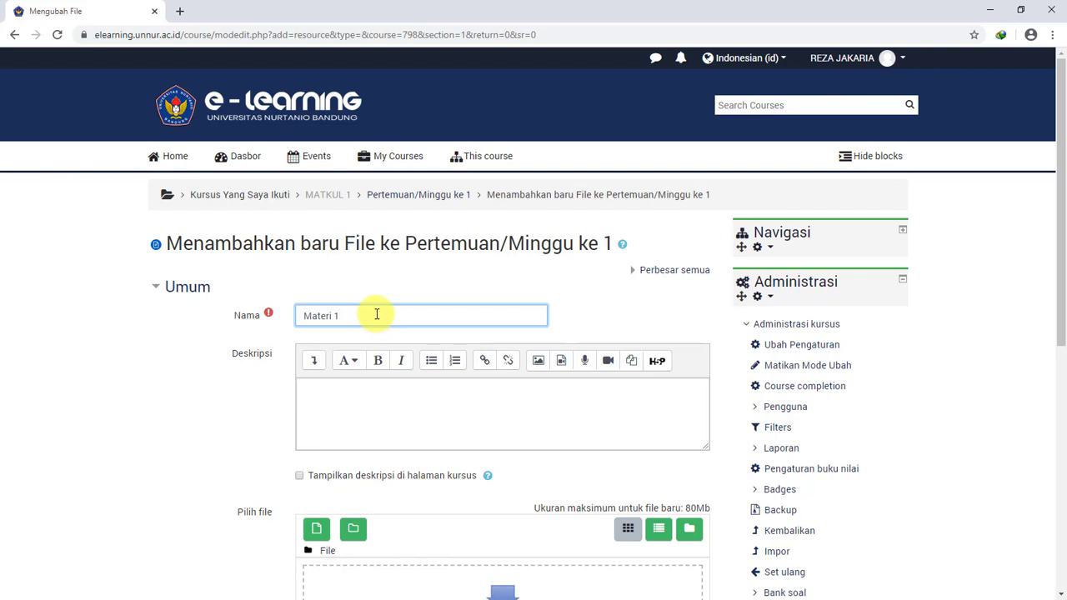
pyautogui.click(388, 393)
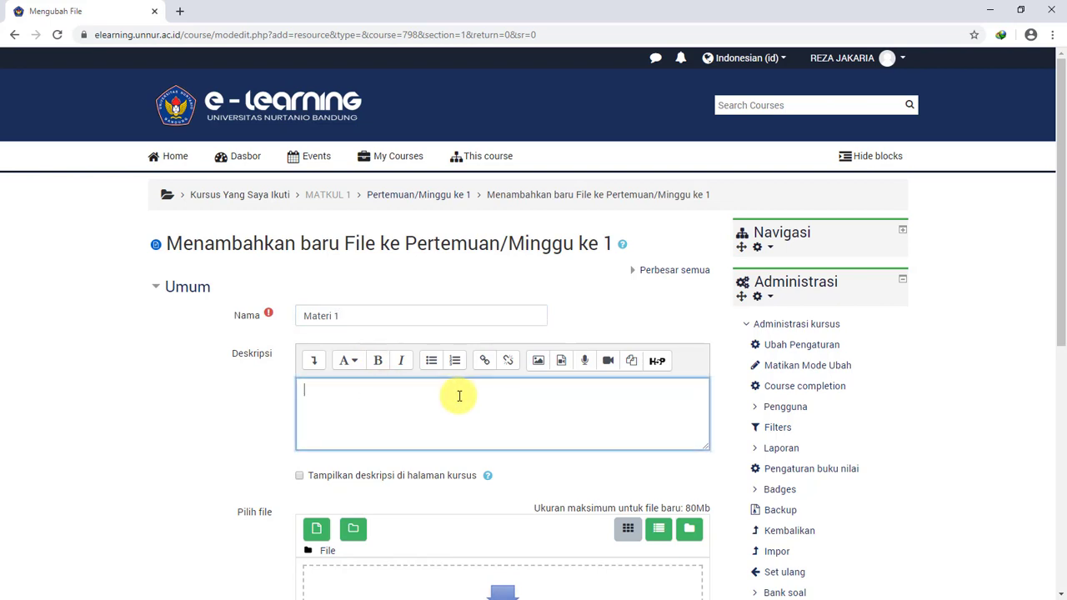
pyautogui.write('Disini dapat diisi dengan deskri')
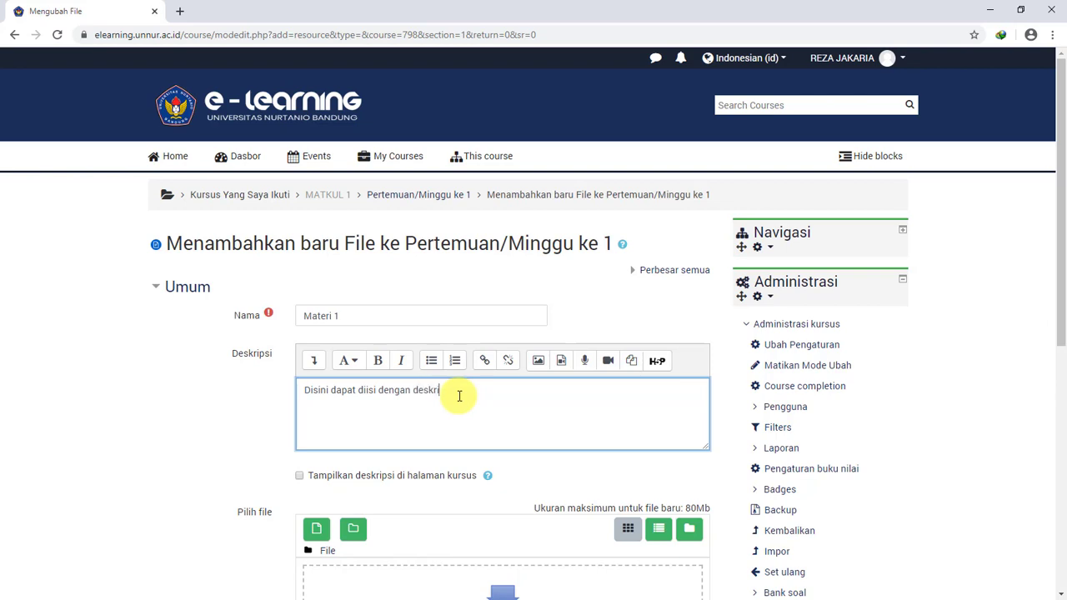
pyautogui.write('psi deri file materi yg akan di')
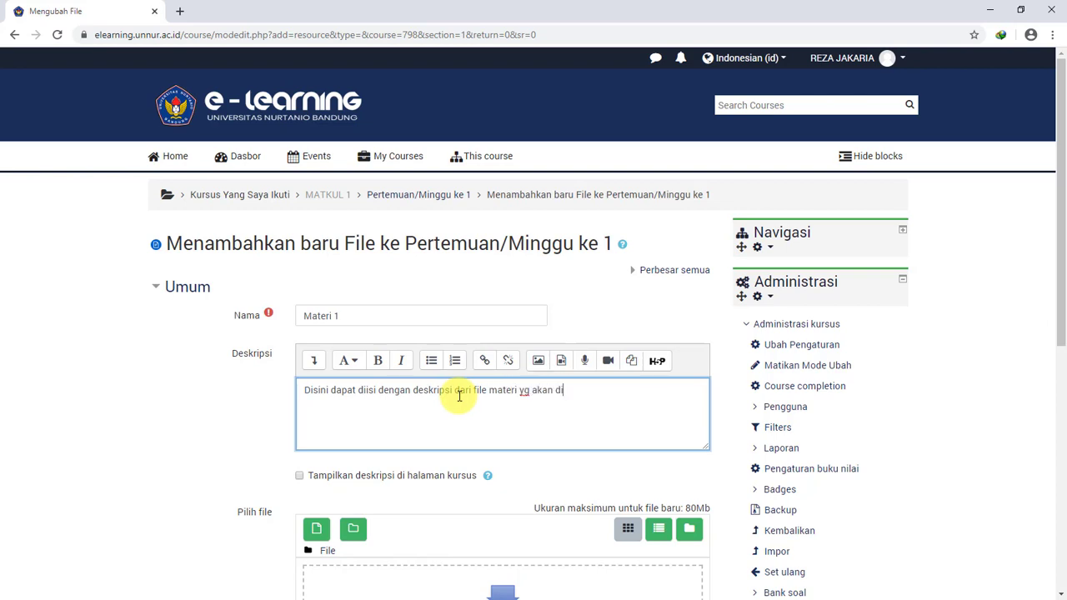
pyautogui.write(' upload')
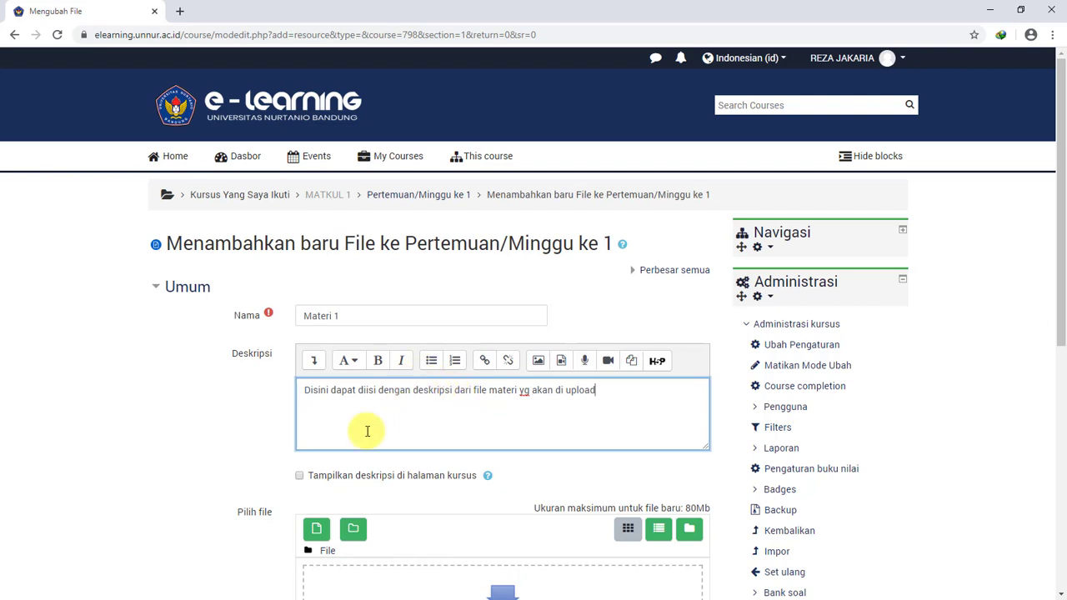
pyautogui.click(300, 478)
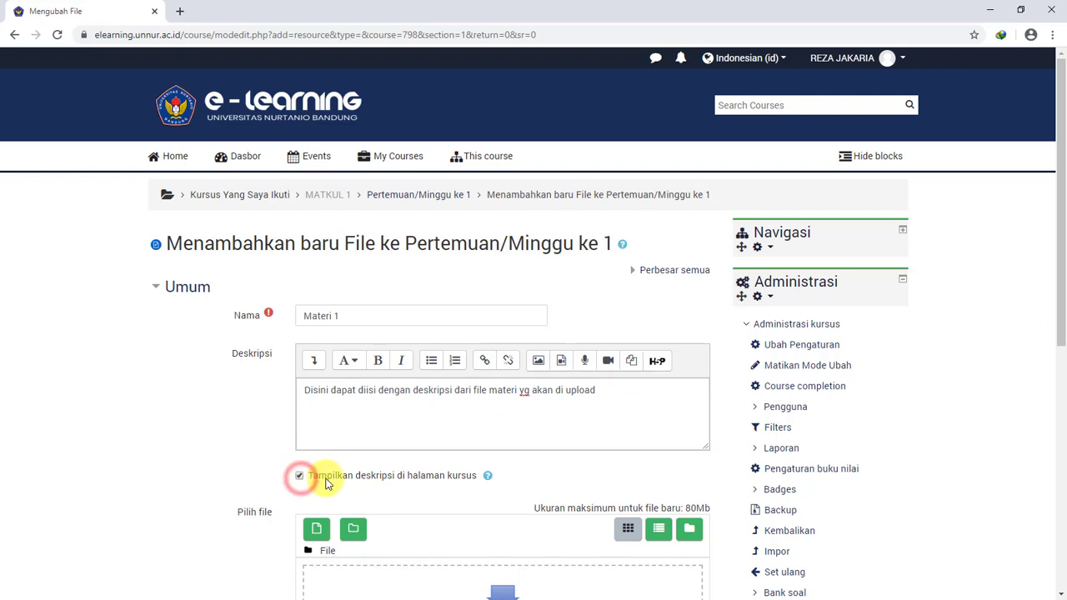
# - Upload the PowerPoint file "MATERI KULIAH" from the Desktop as the resource's file
pyautogui.scroll(-4, 269, 478)
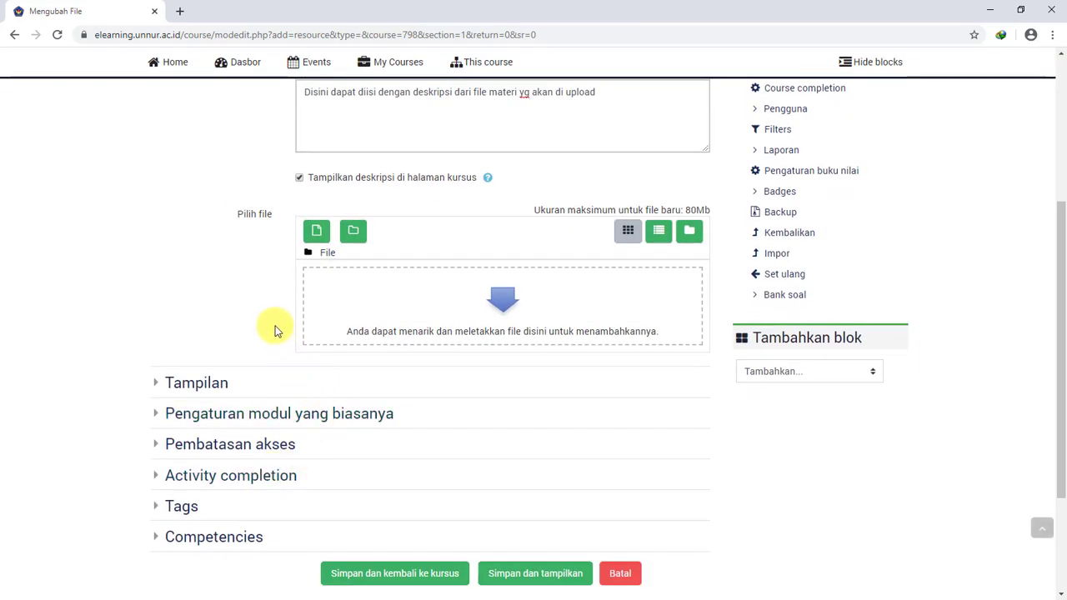
pyautogui.click(317, 233)
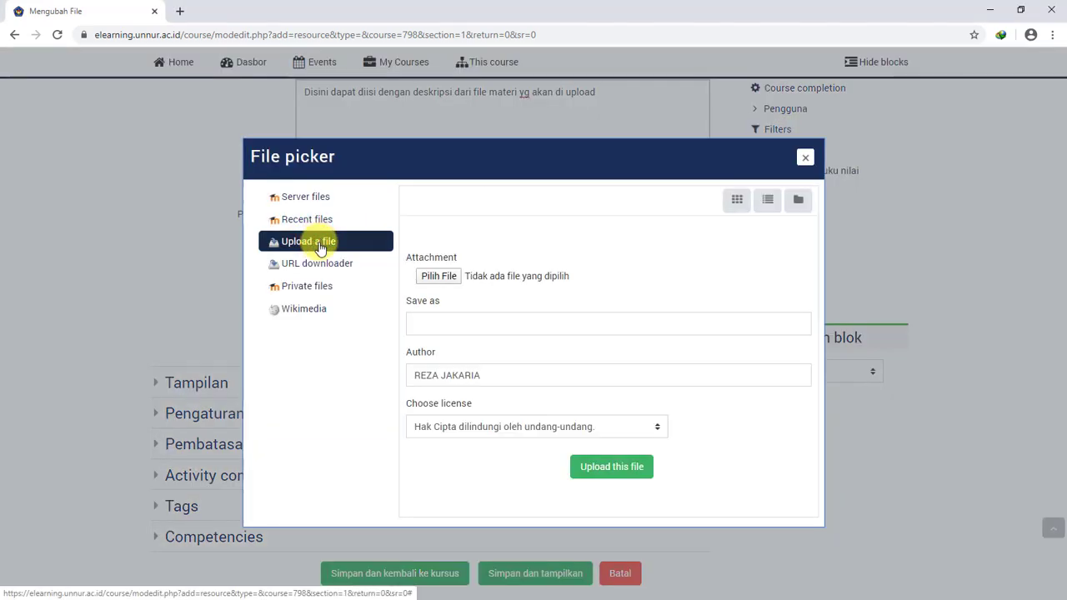
pyautogui.click(435, 280)
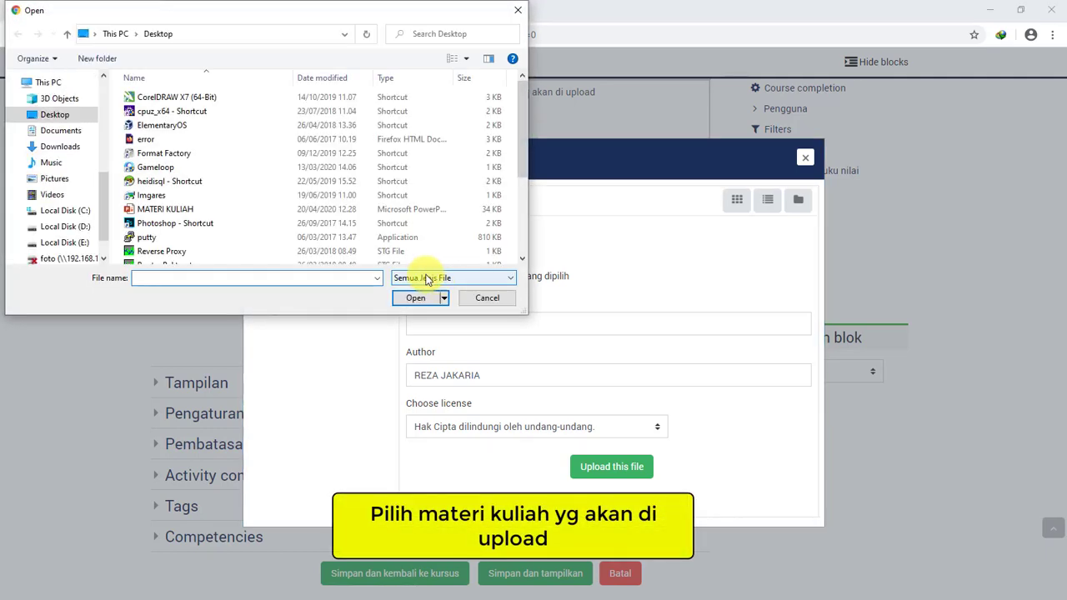
pyautogui.click(175, 209)
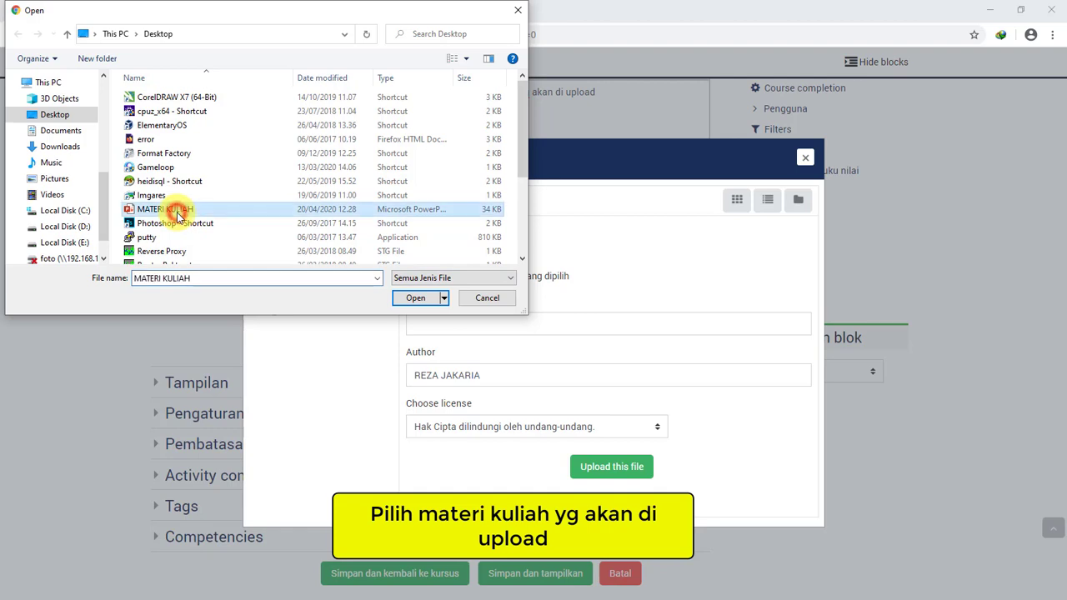
pyautogui.click(410, 298)
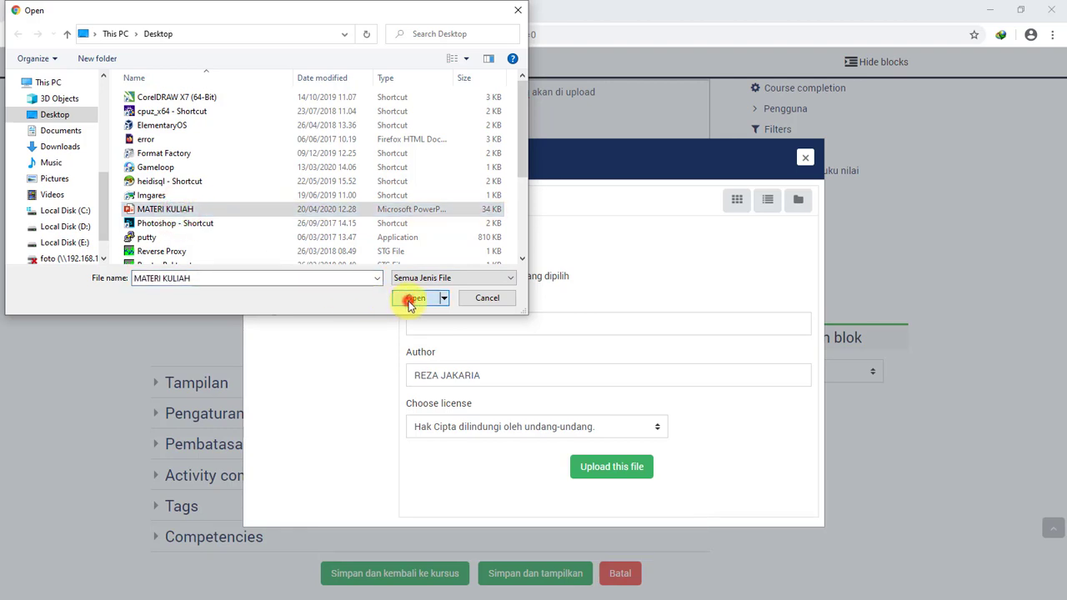
pyautogui.click(611, 470)
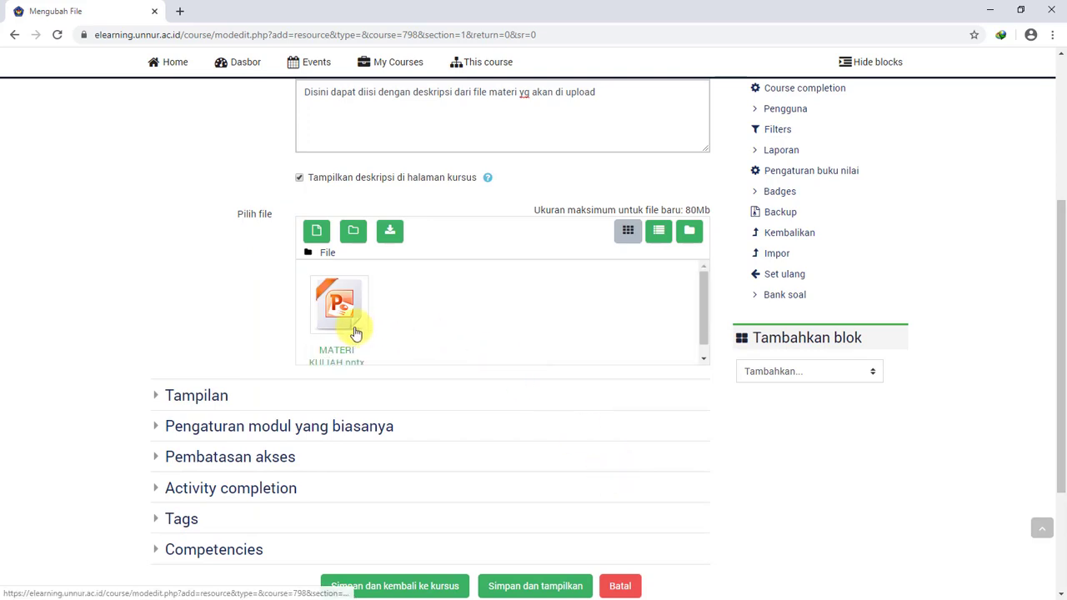
# - Save and display the file resource, and return to the MATKUL 1 course page
pyautogui.scroll(-3, 183, 279)
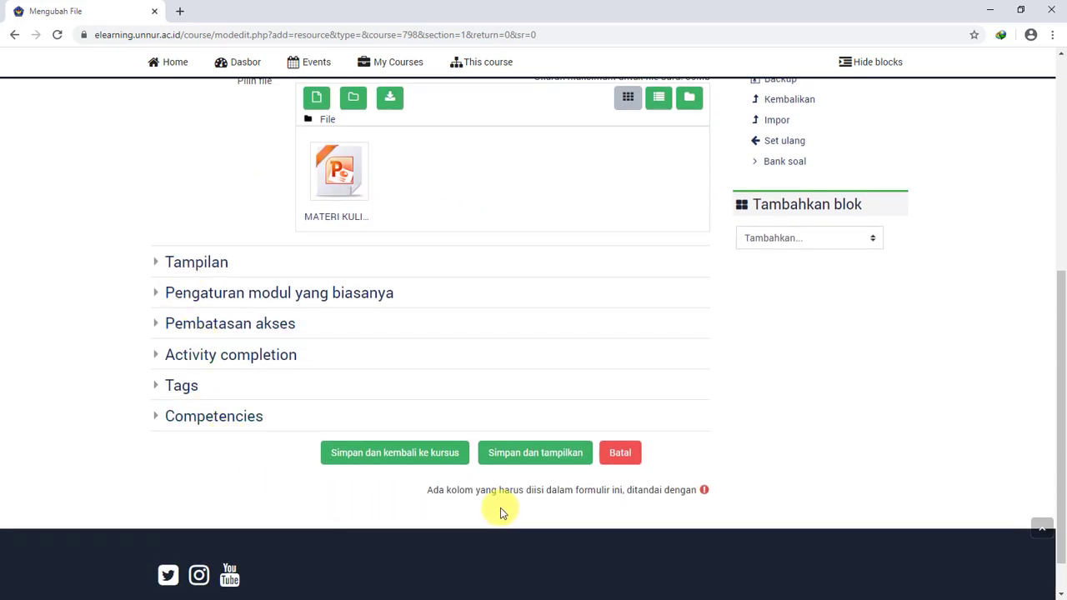
pyautogui.click(550, 461)
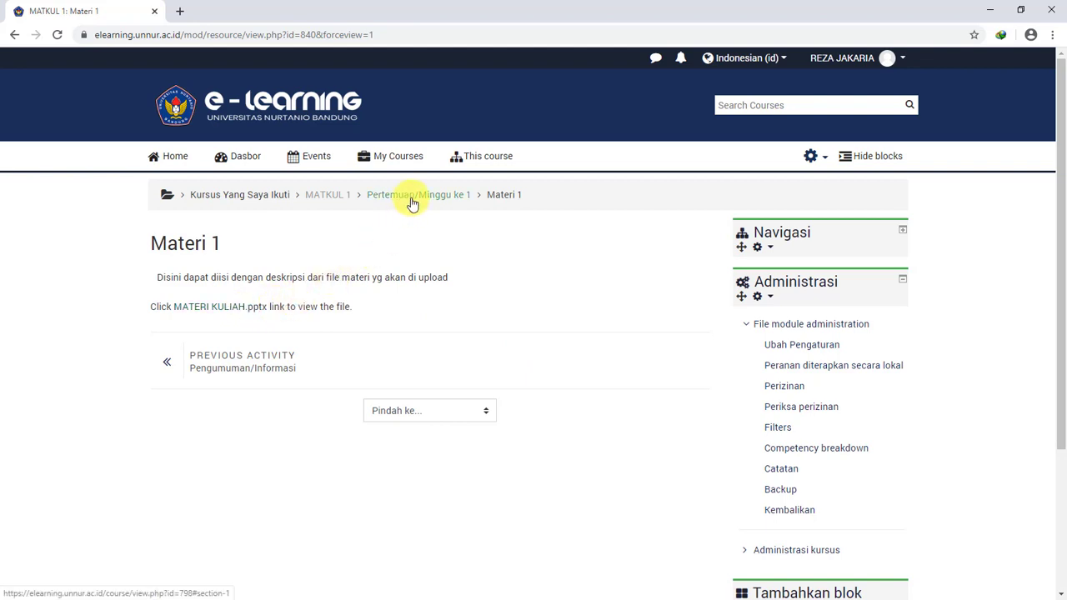
pyautogui.click(340, 194)
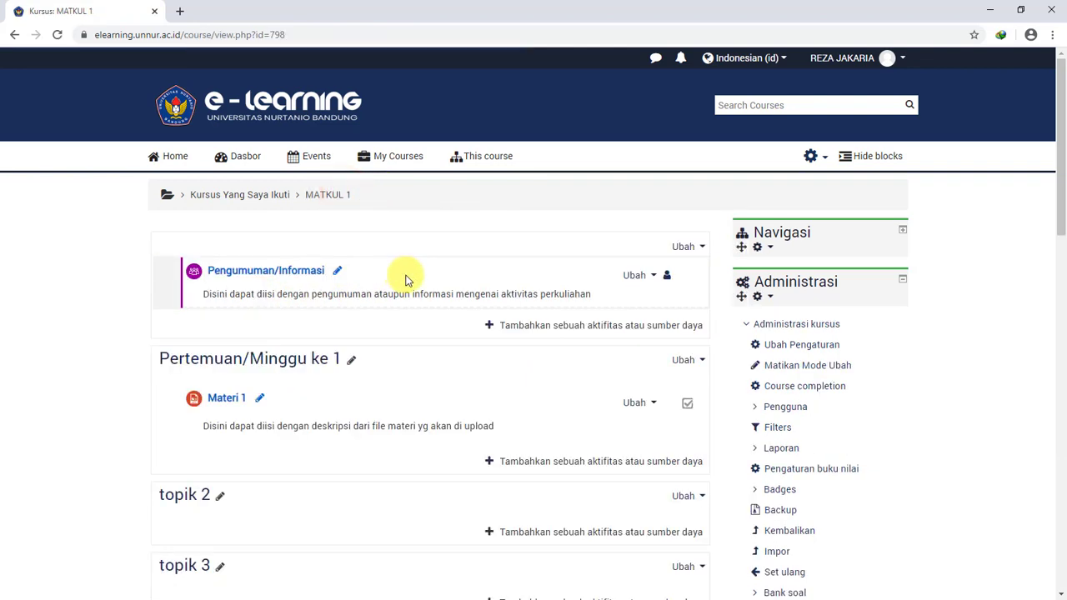